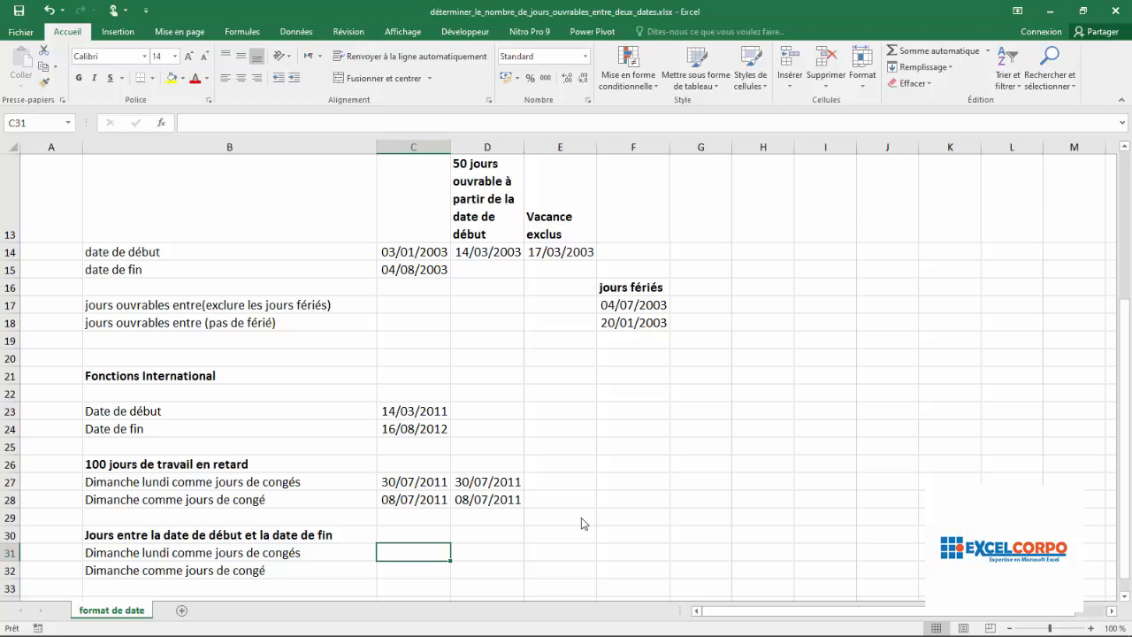
Examine the start date, end date and holidays arguments of the NB.JOURS.OUVRES date function, leaving cell E23 empty
left_click(551, 403)
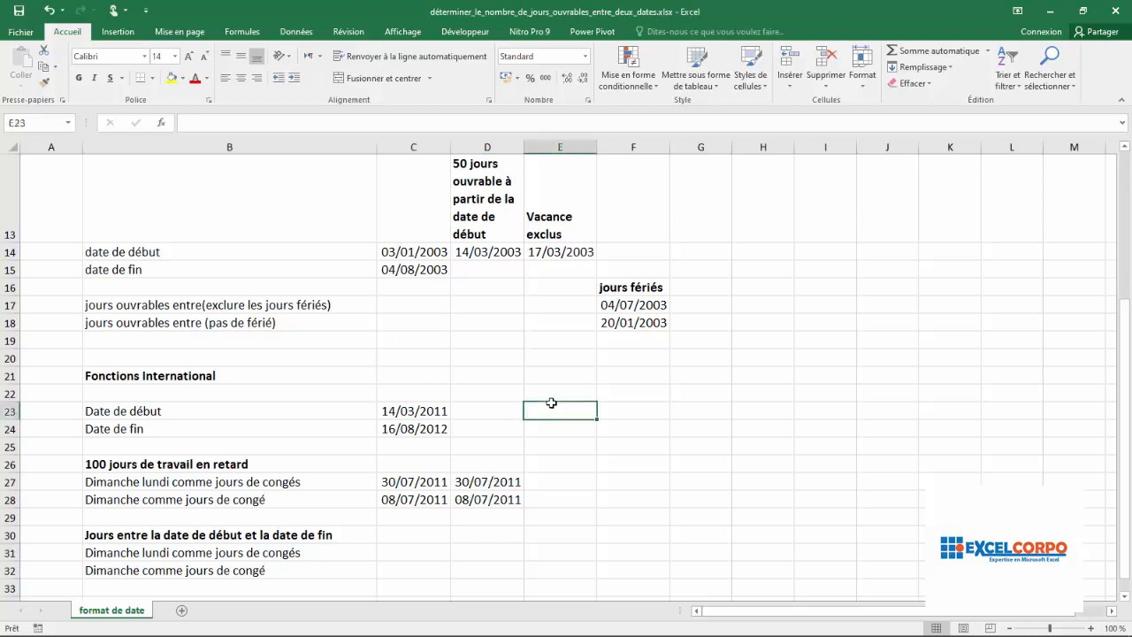
left_click(162, 123)
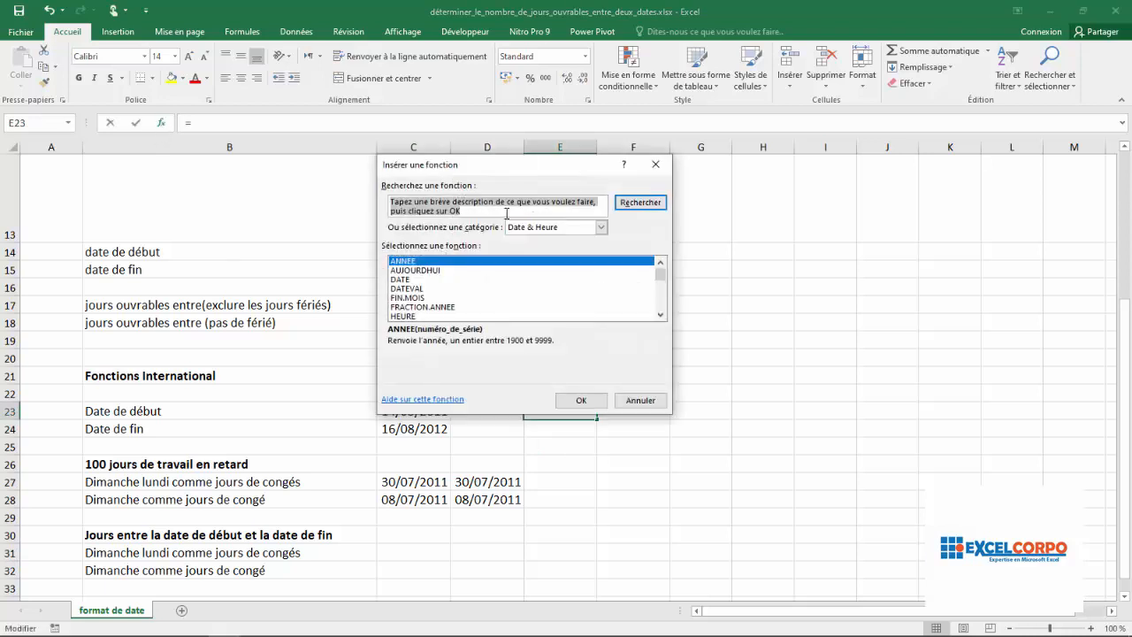
left_click(397, 271)
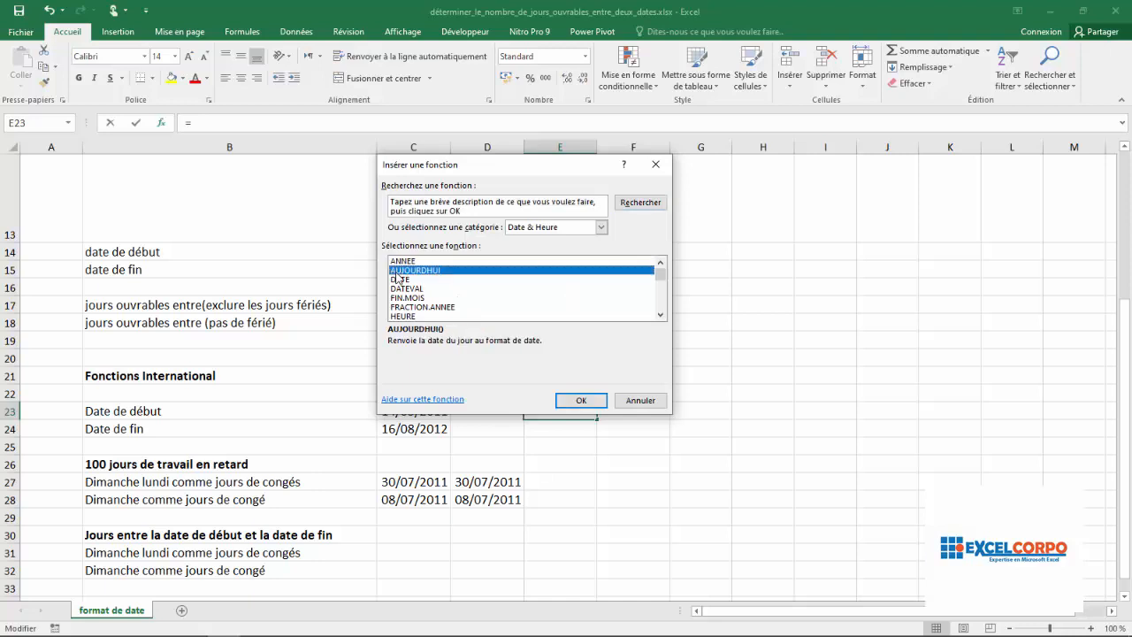
key("n")
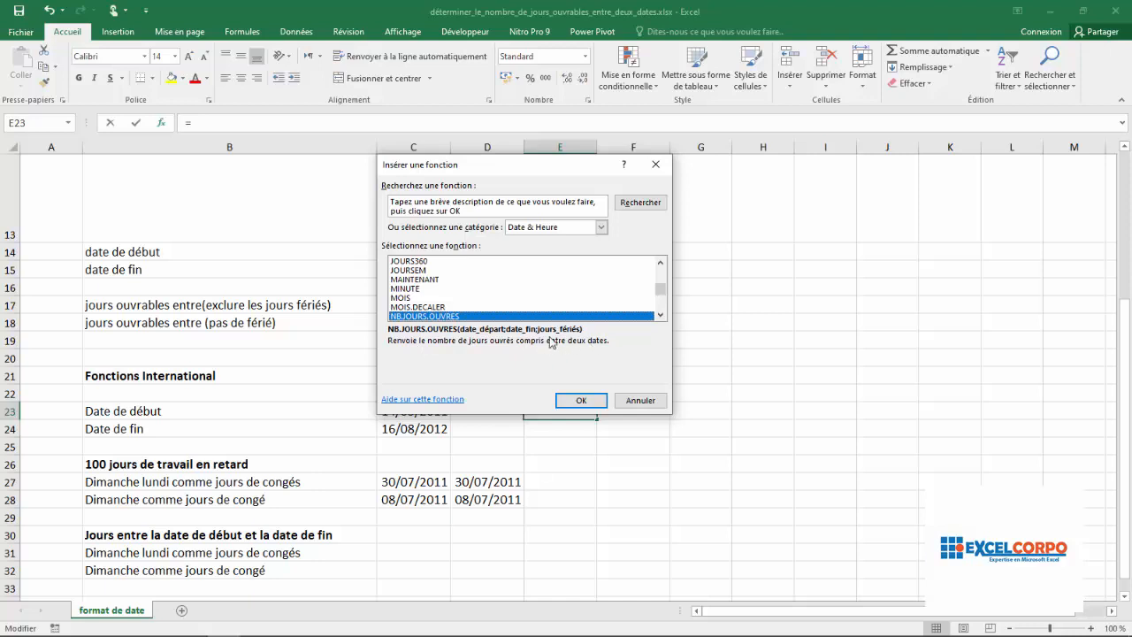
left_click(579, 400)
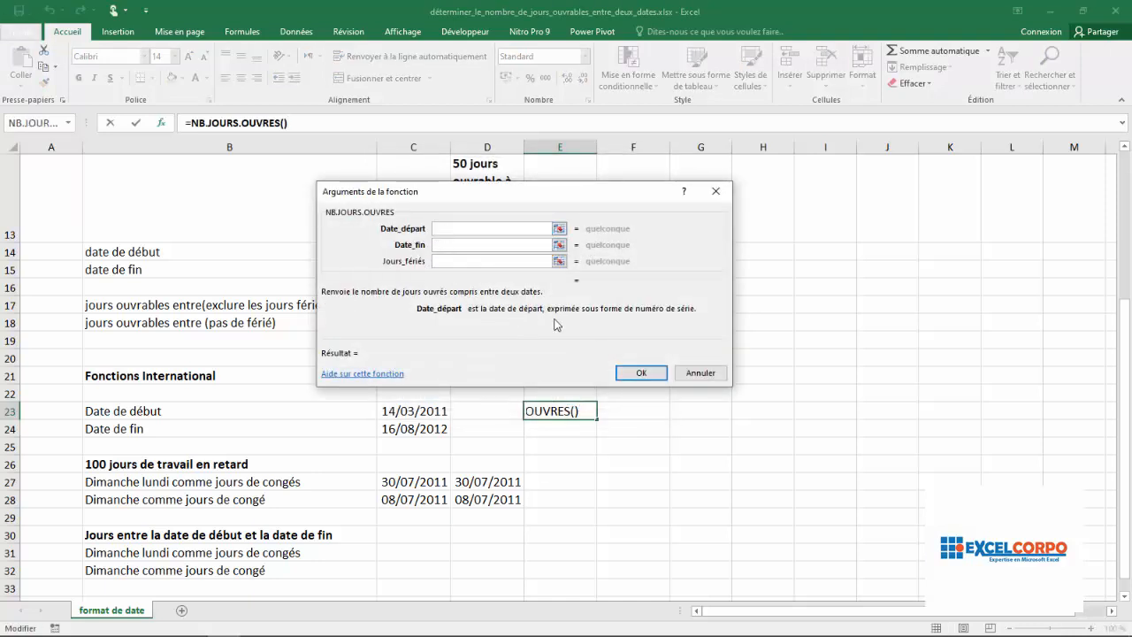
left_click(443, 252)
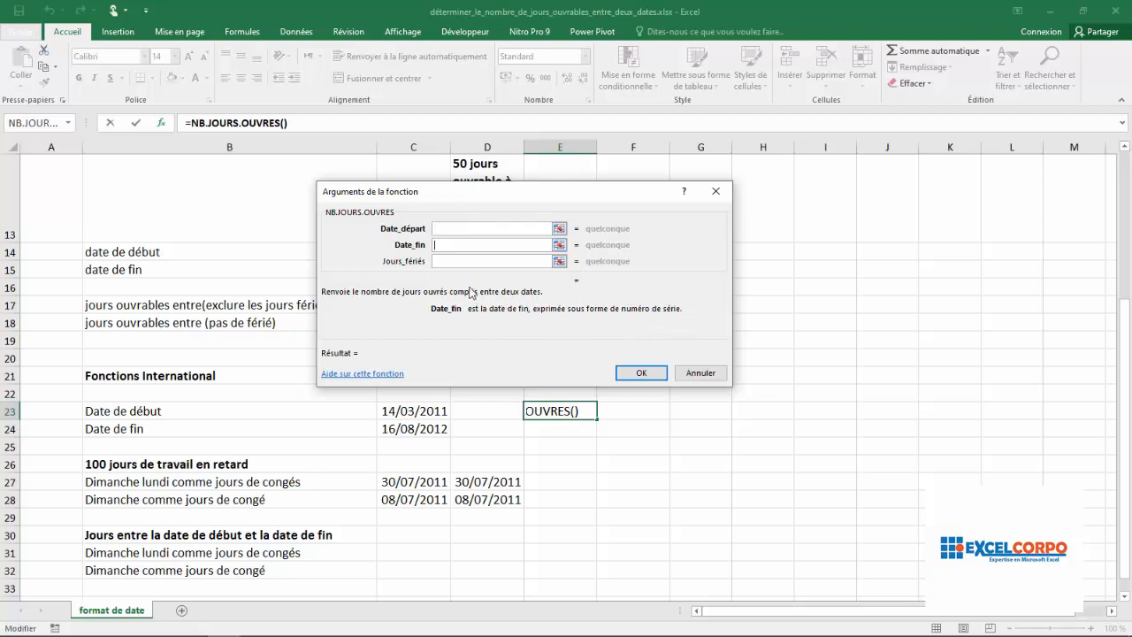
left_click(457, 263)
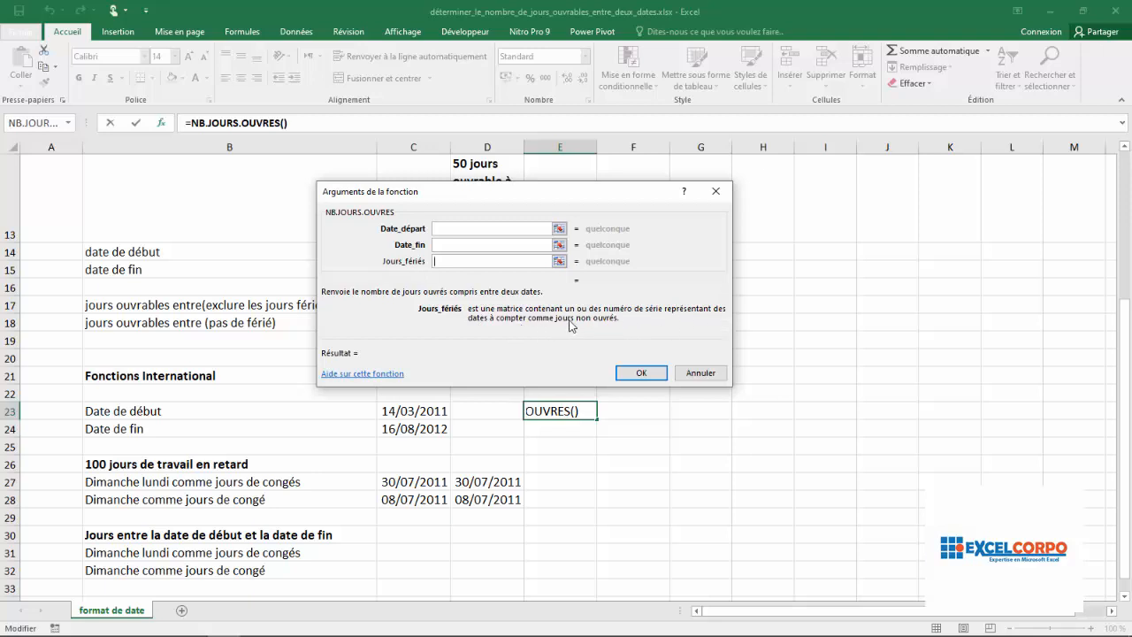
left_click(699, 377)
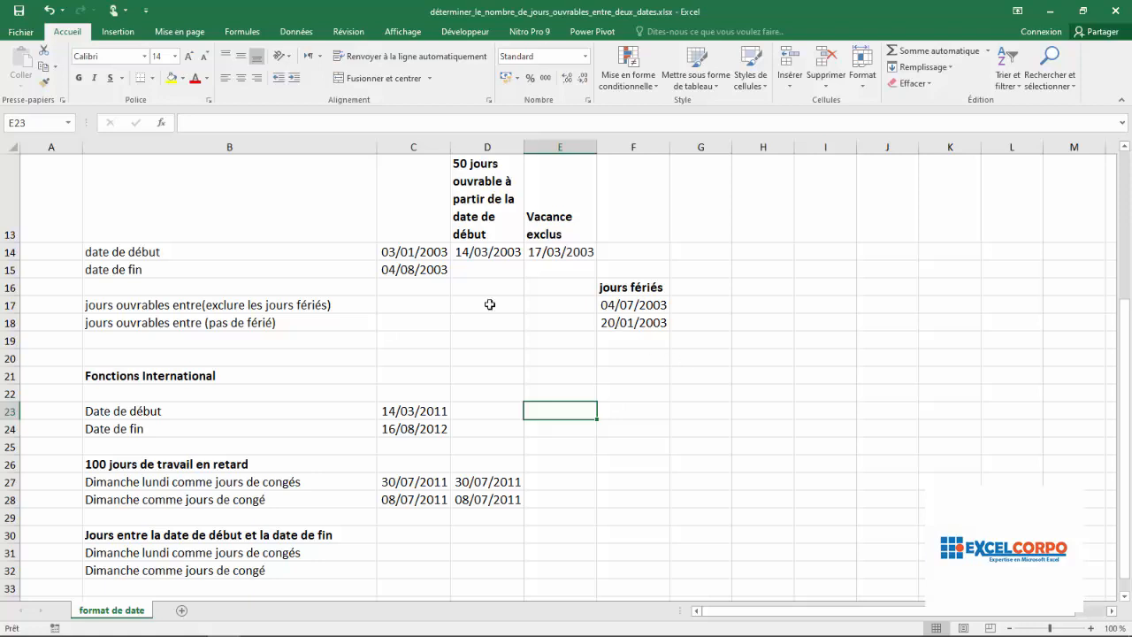
left_click(428, 305)
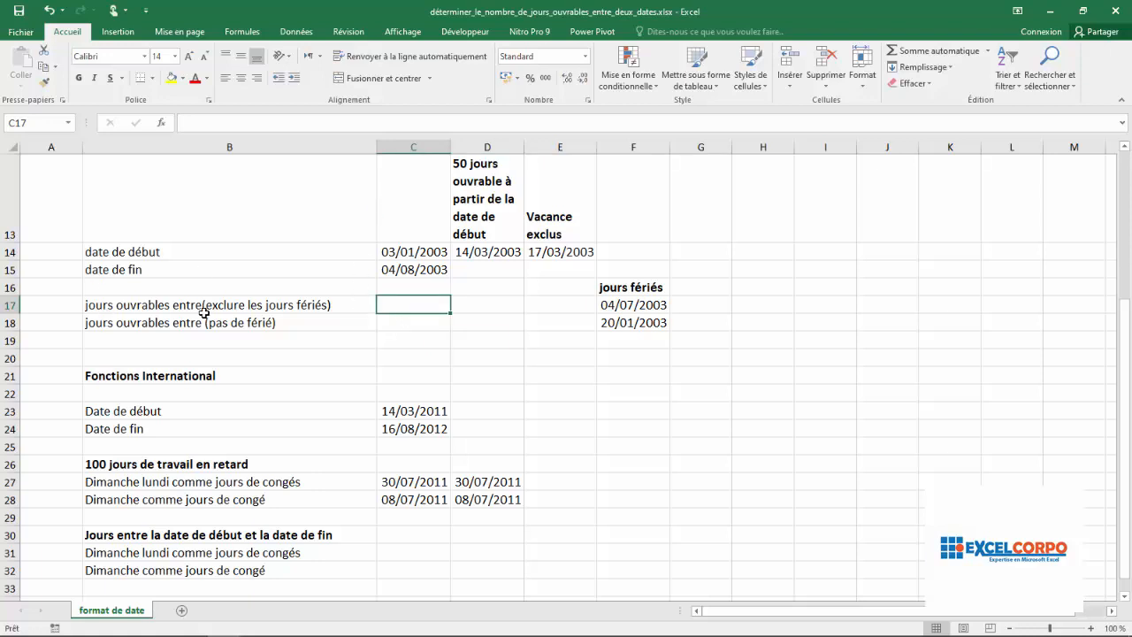
left_click(405, 256)
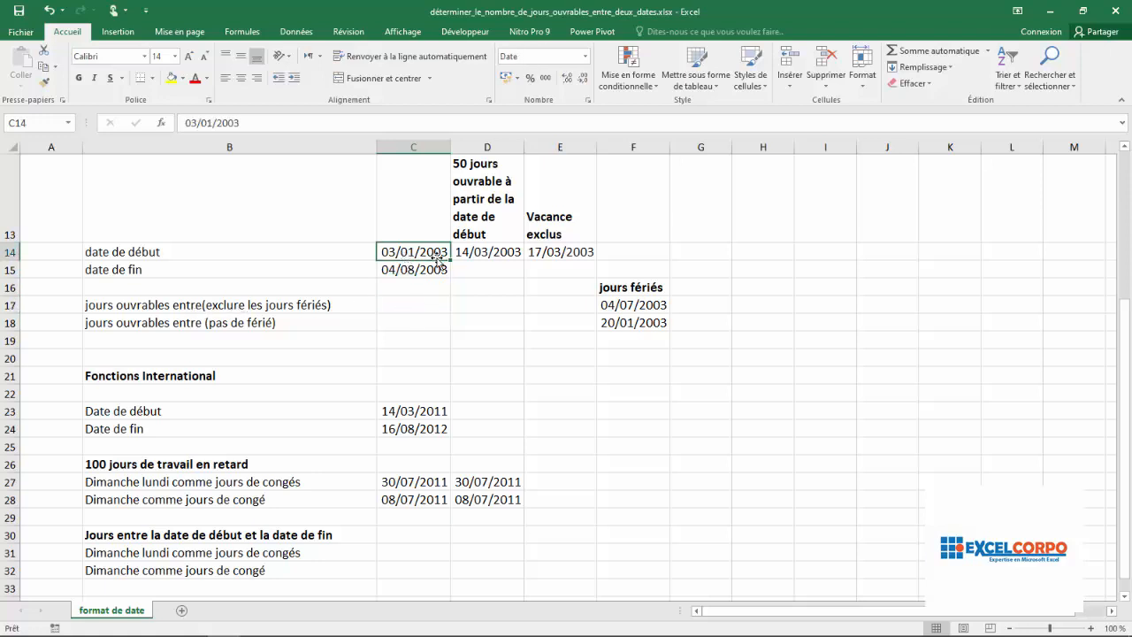
left_click(413, 271)
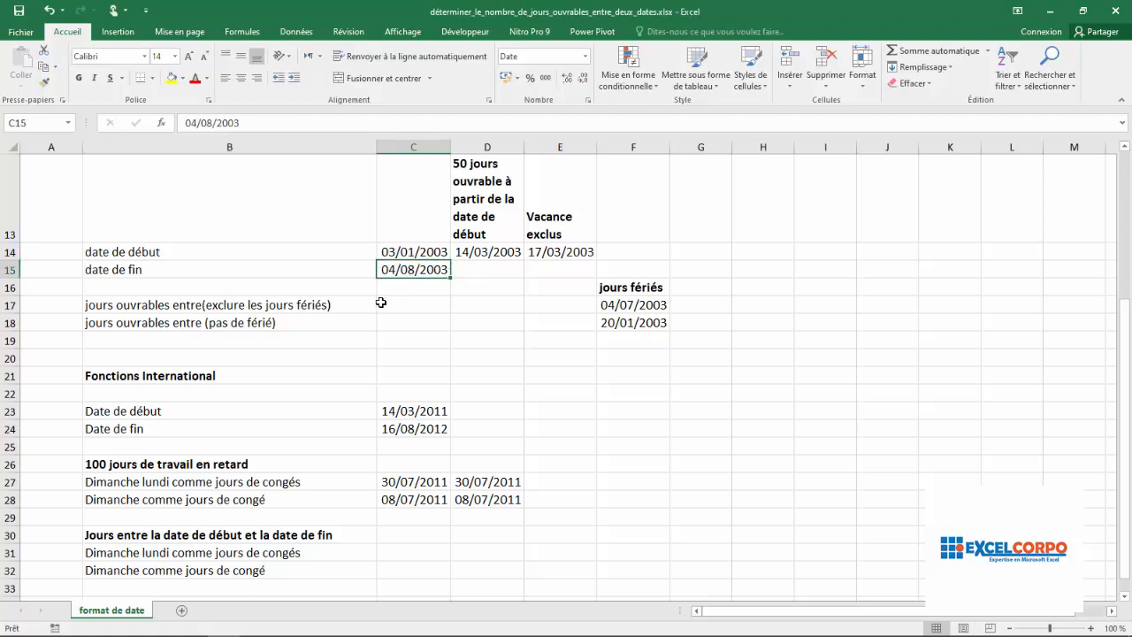
left_click(381, 303)
Calculate the working days without holidays in C18 with the formula =NB.JOURS.OUVRES(C14;C15)
left_click(396, 326)
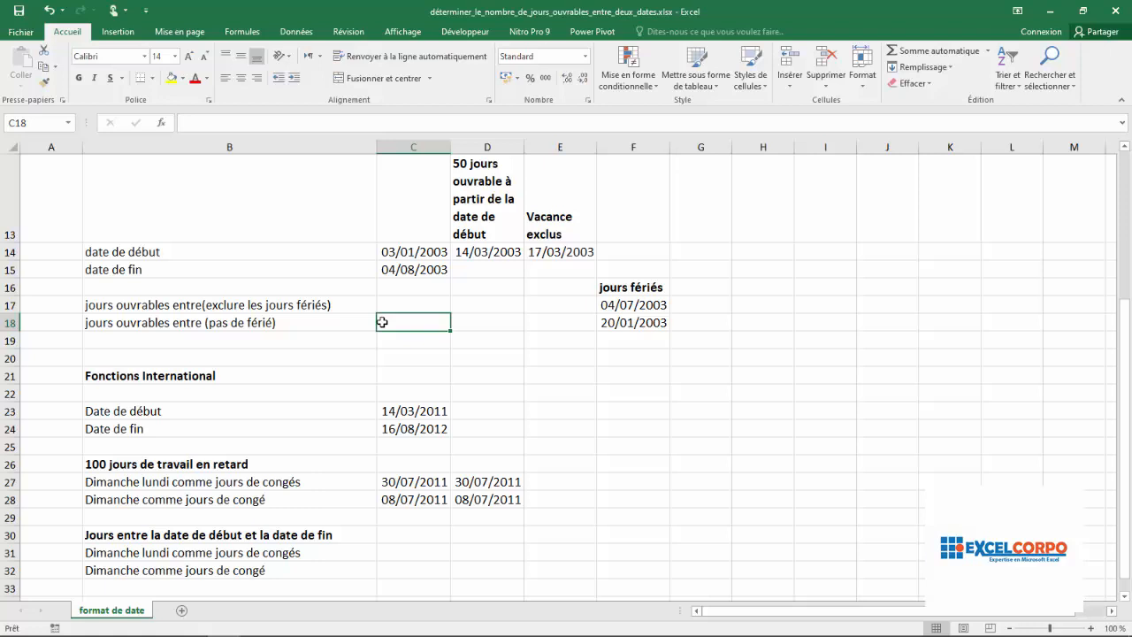
type("=")
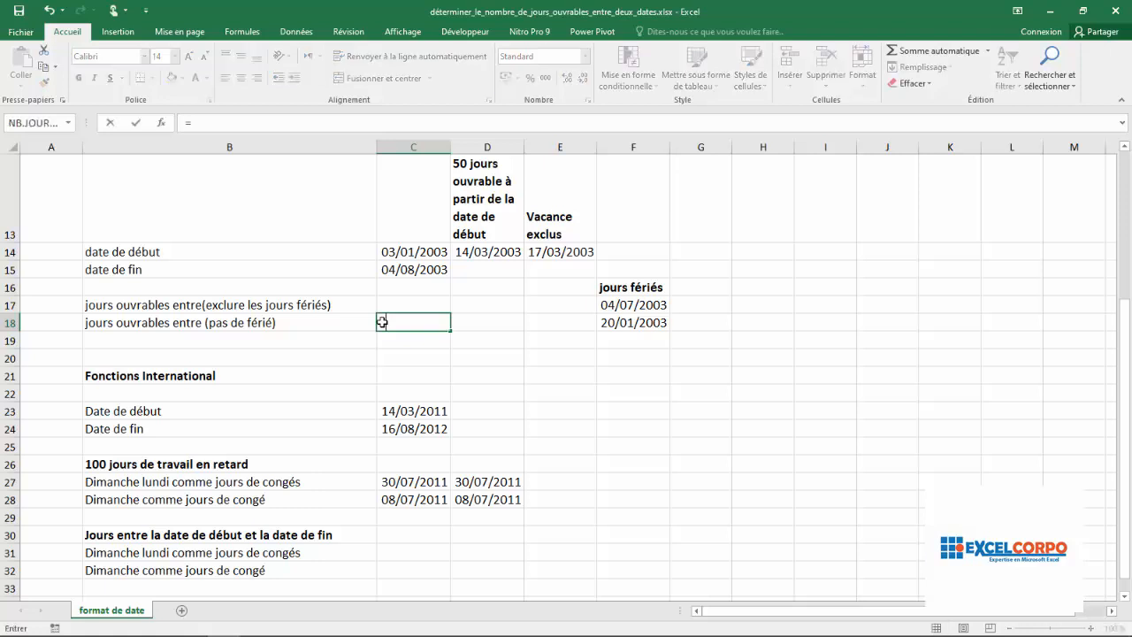
type("nb")
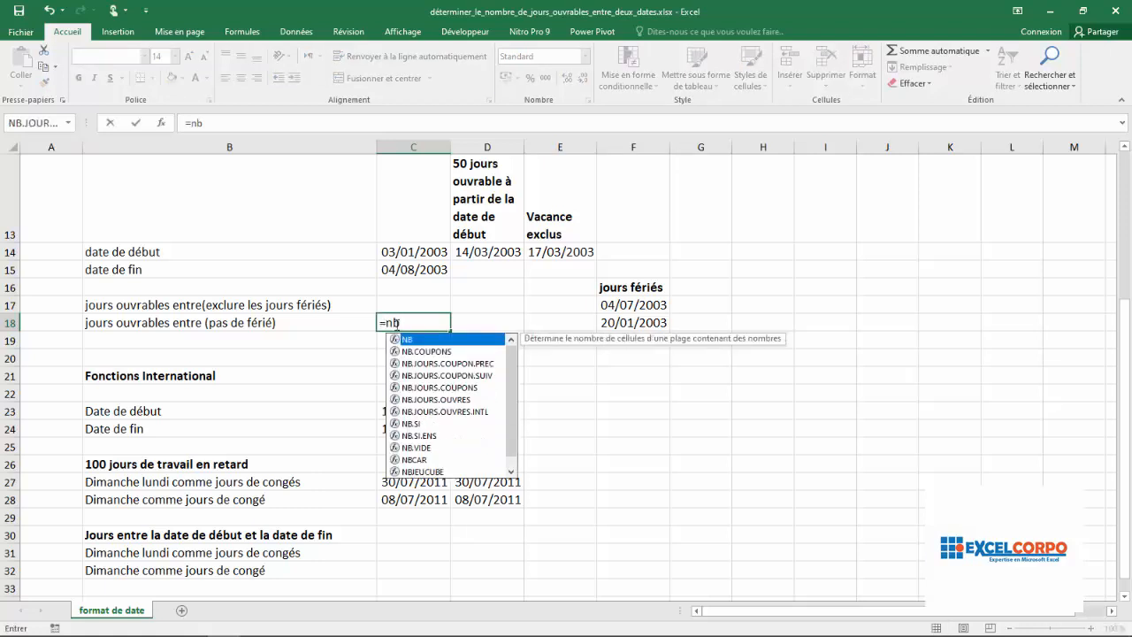
double_click(450, 407)
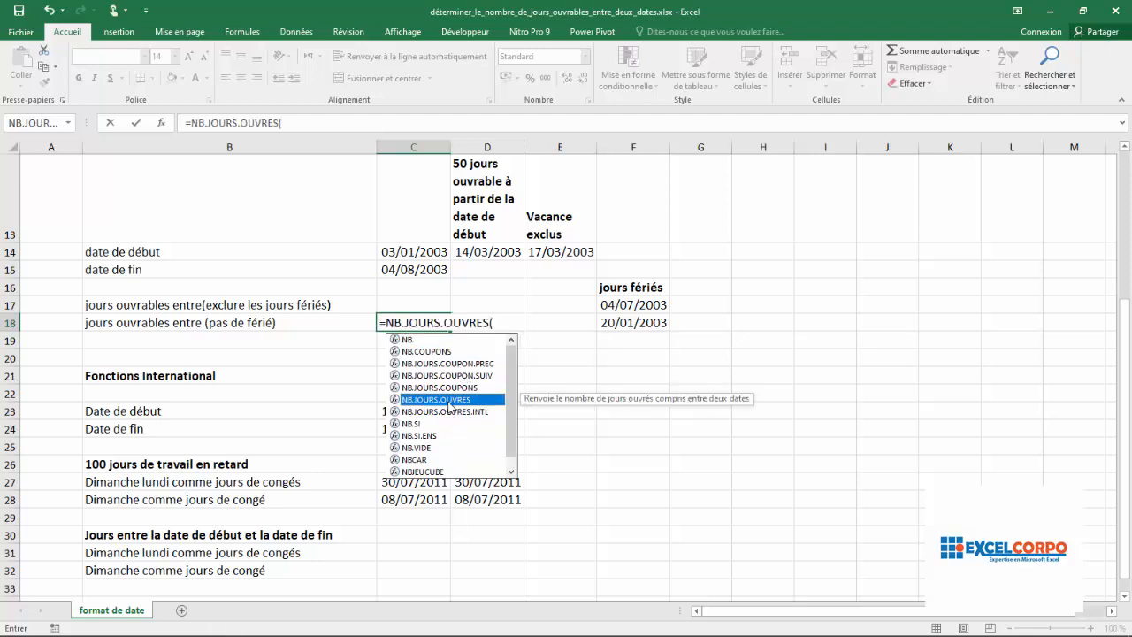
left_click(422, 254)
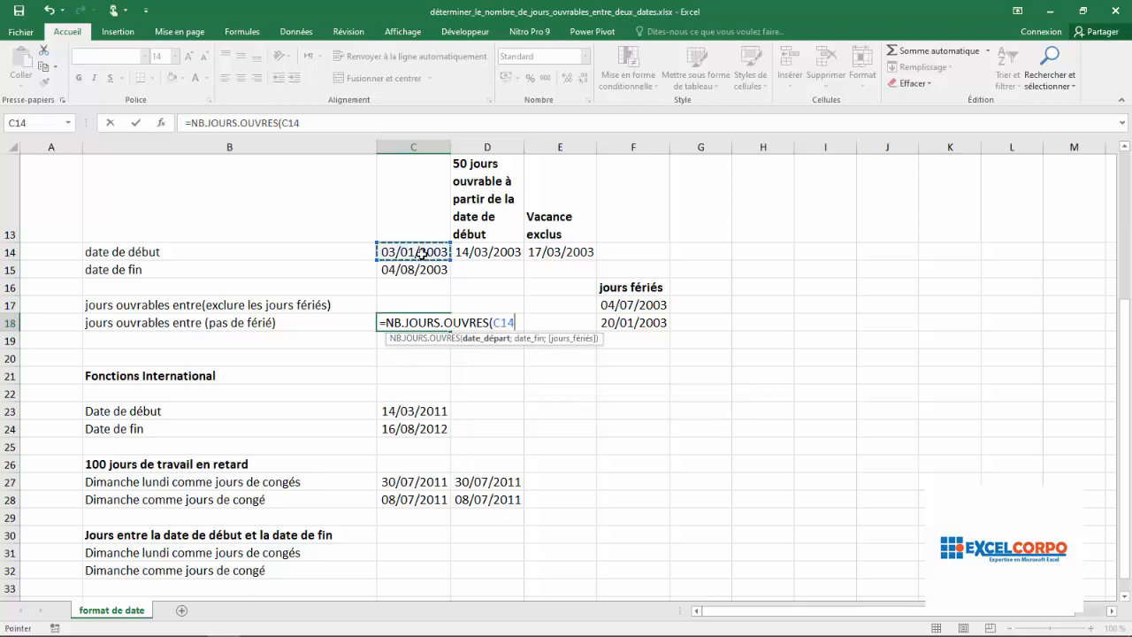
type(";")
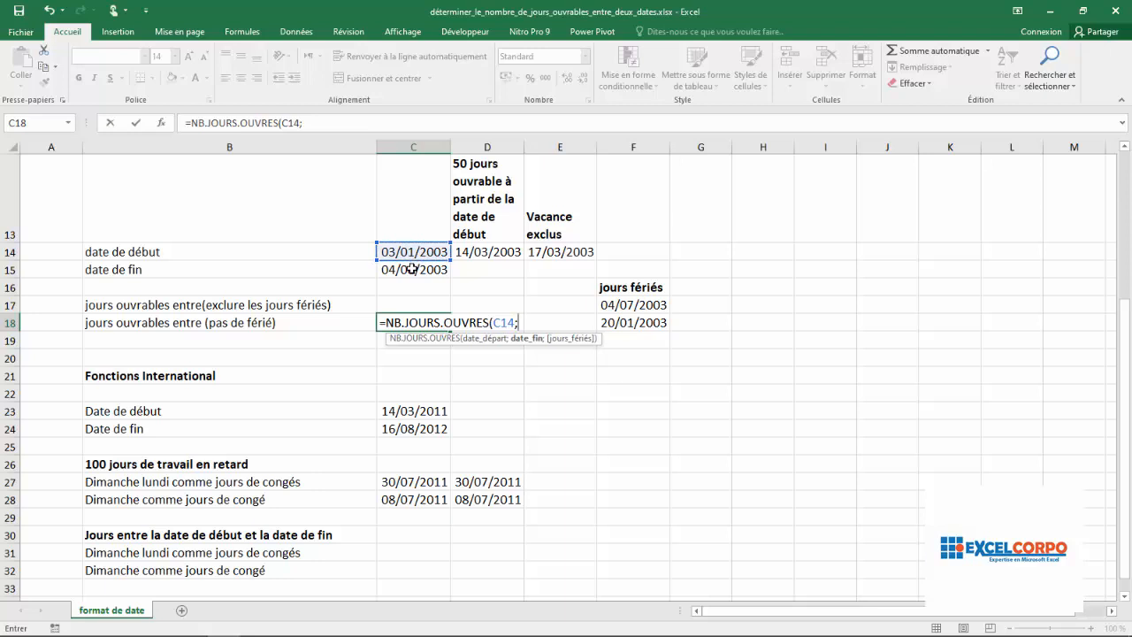
left_click(412, 270)
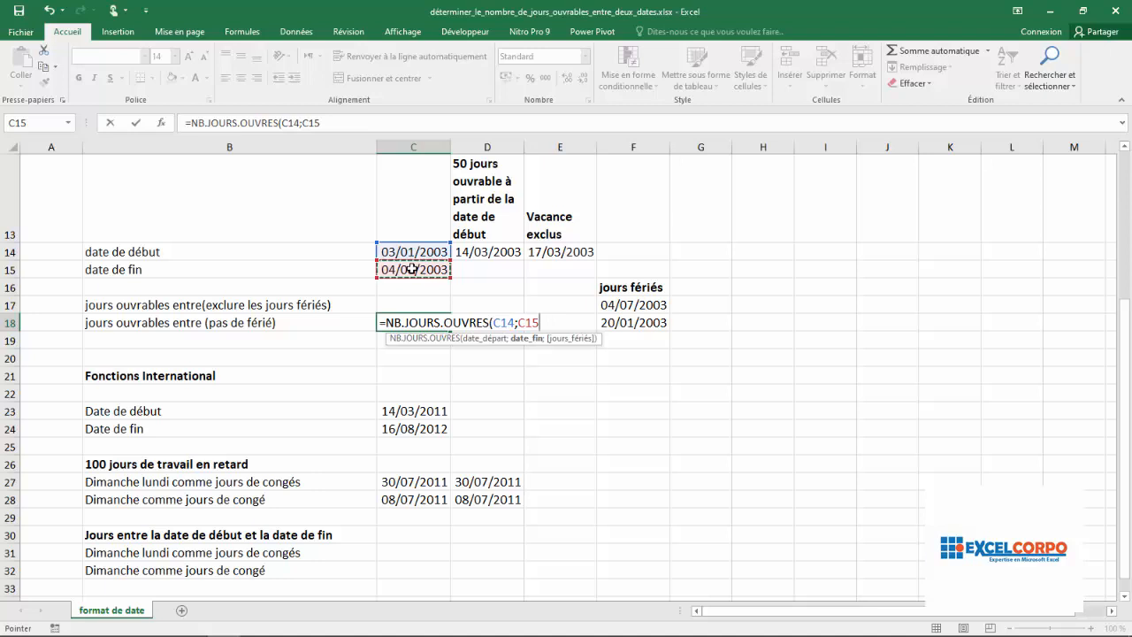
type(")")
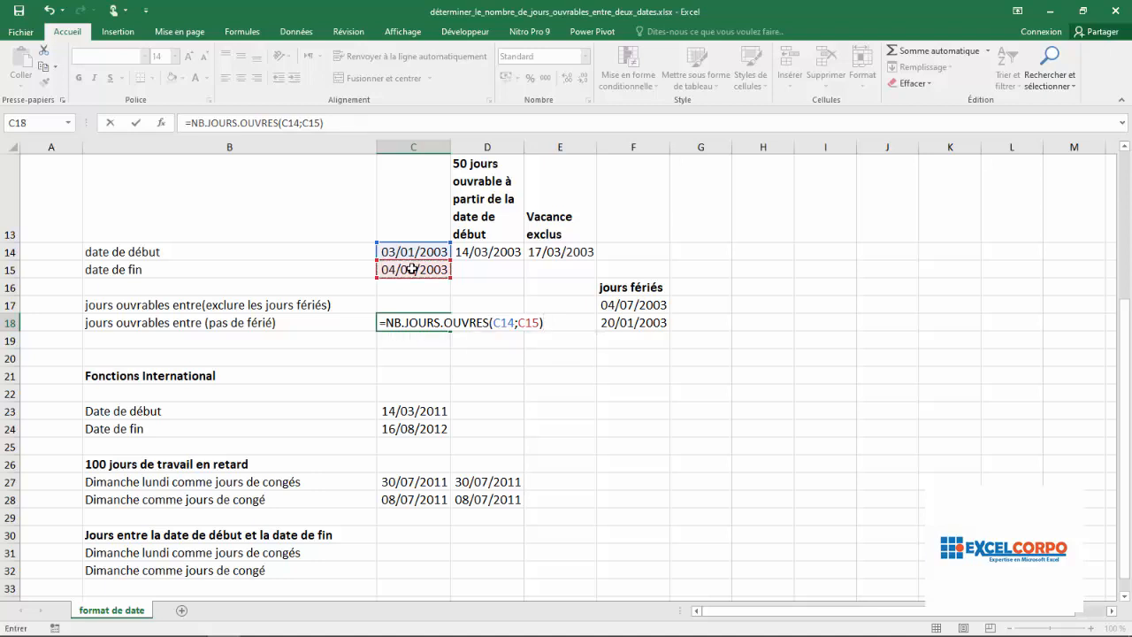
key("Return")
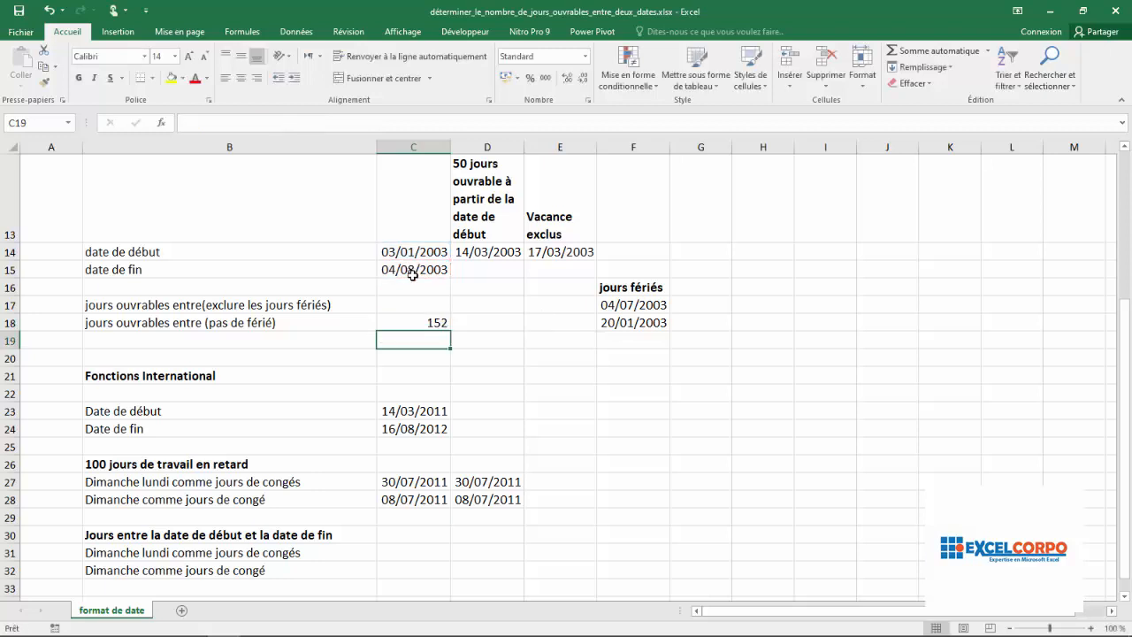
left_click(410, 323)
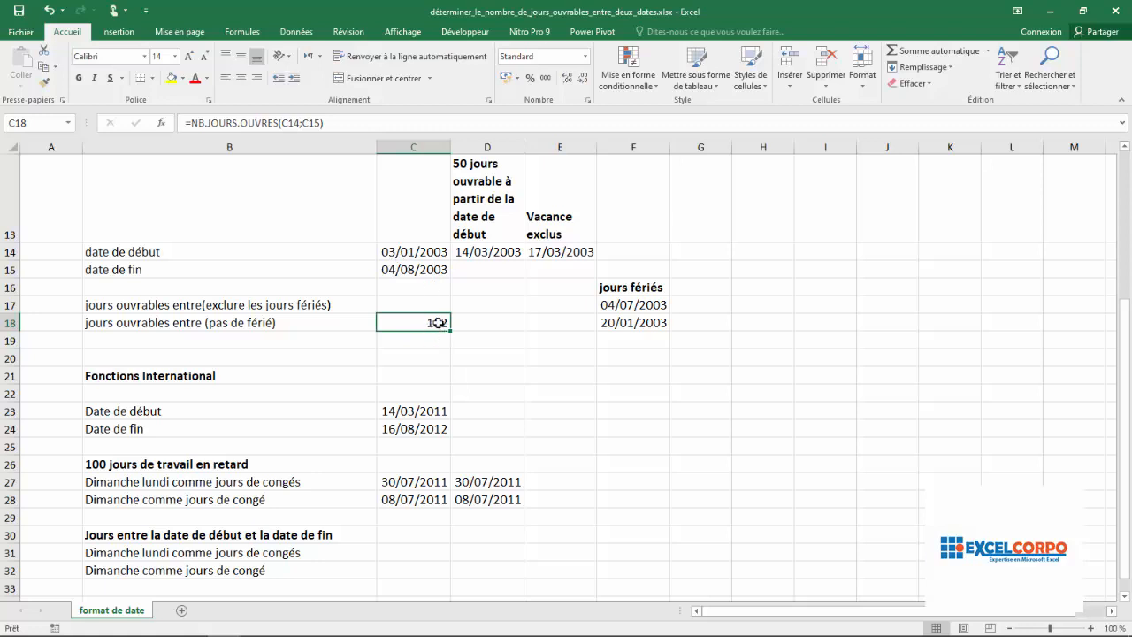
Calculate the working days excluding holidays in C17 with the formula =NB.JOURS.OUVRES(C14;C15;F17:F18)
left_click(425, 302)
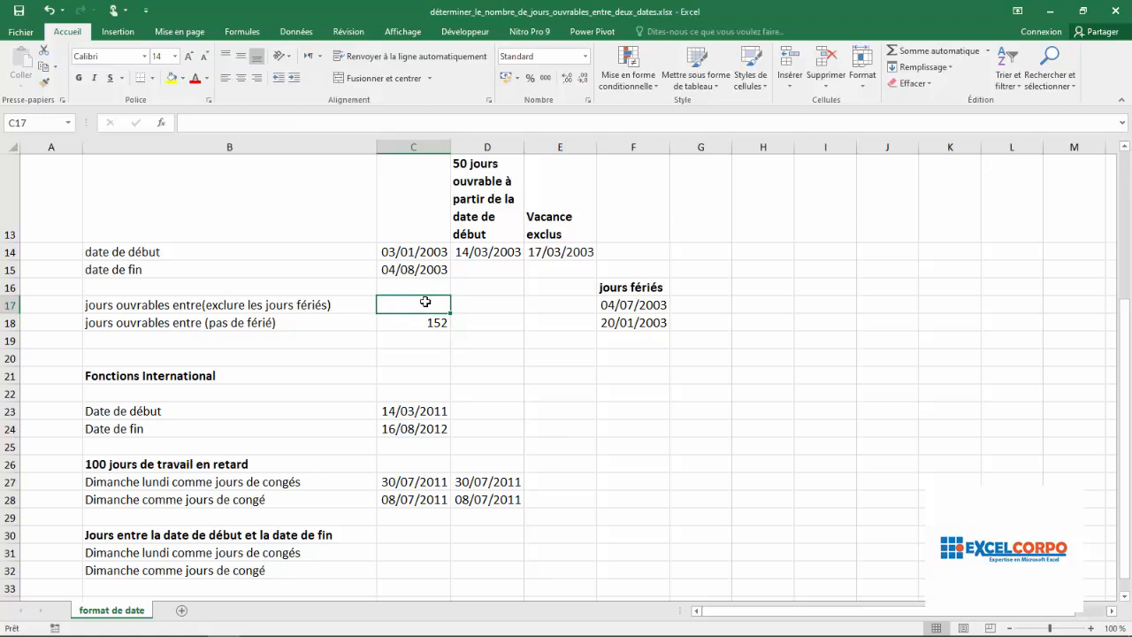
type("=")
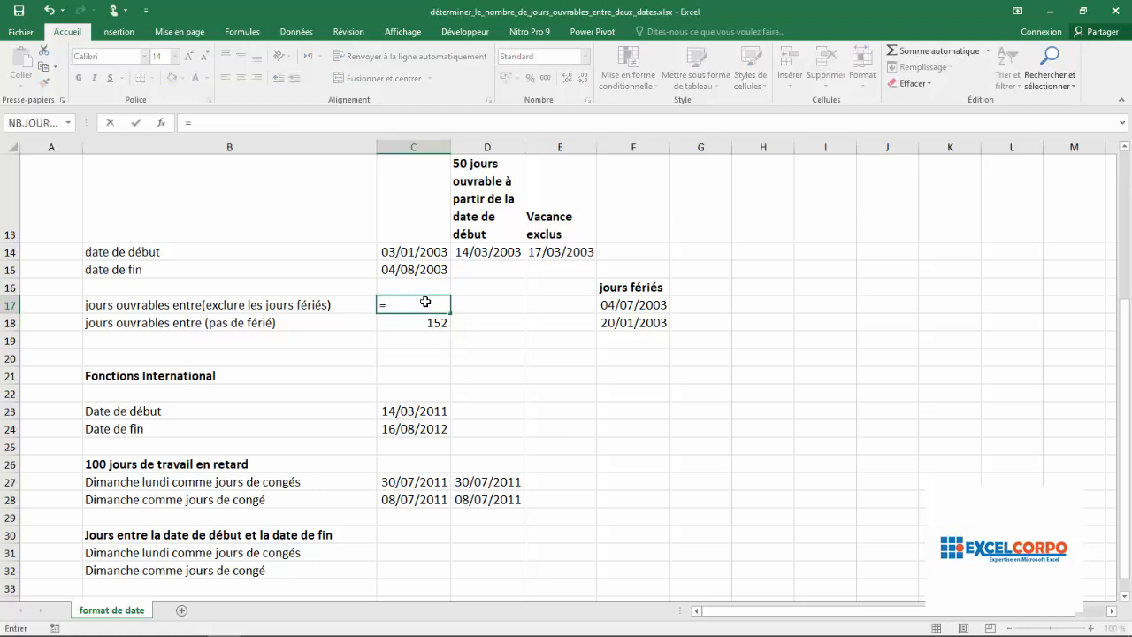
type("nb")
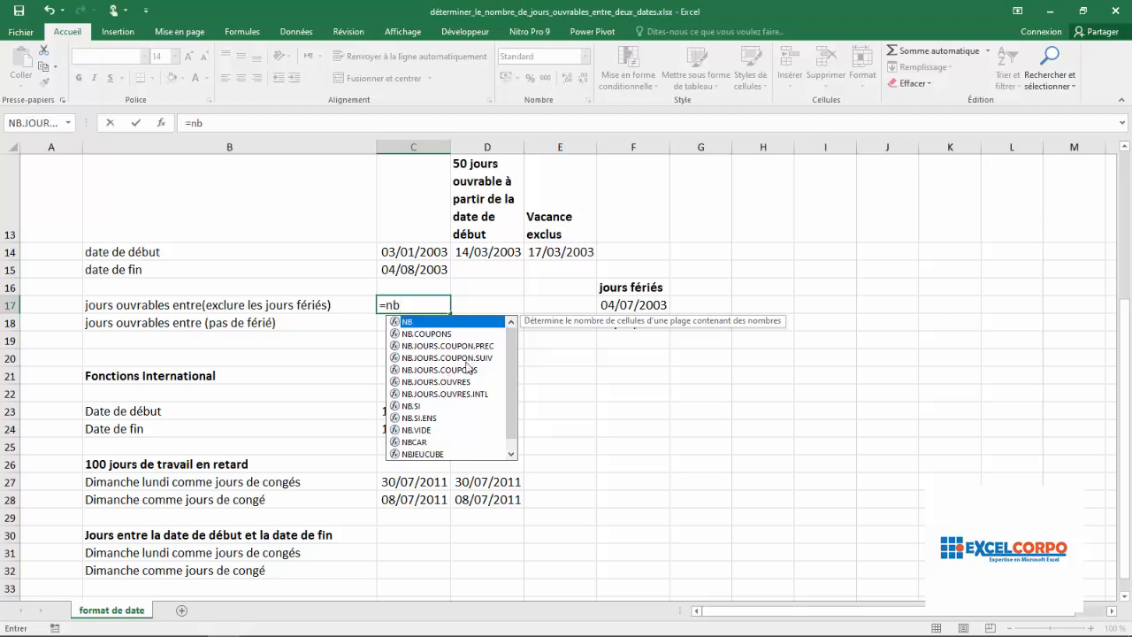
double_click(438, 382)
left_click(434, 252)
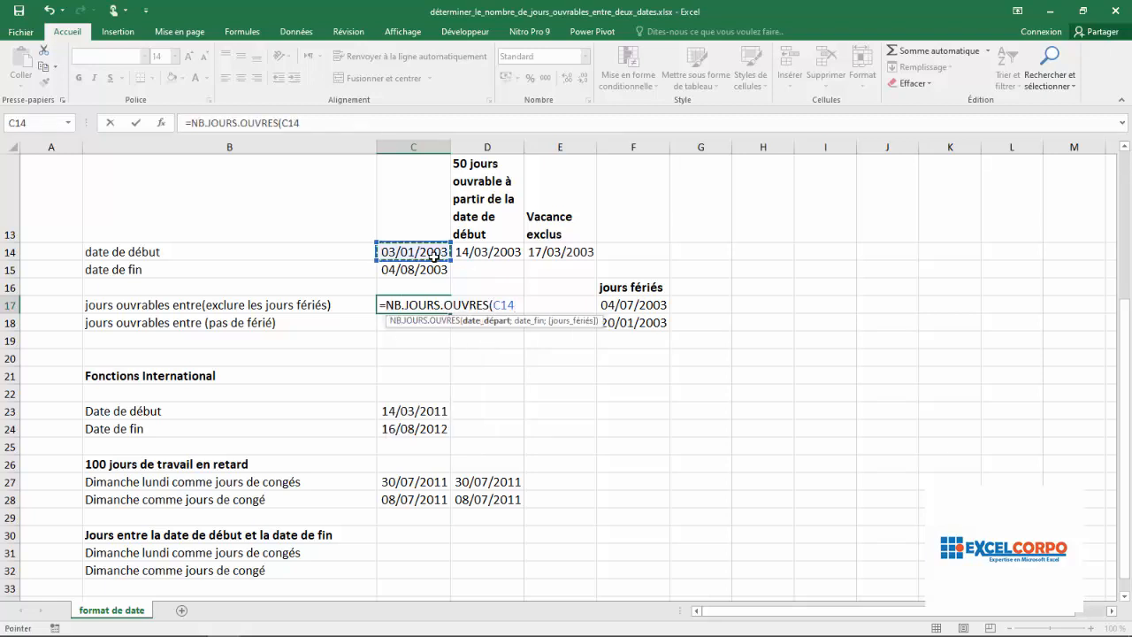
type(";")
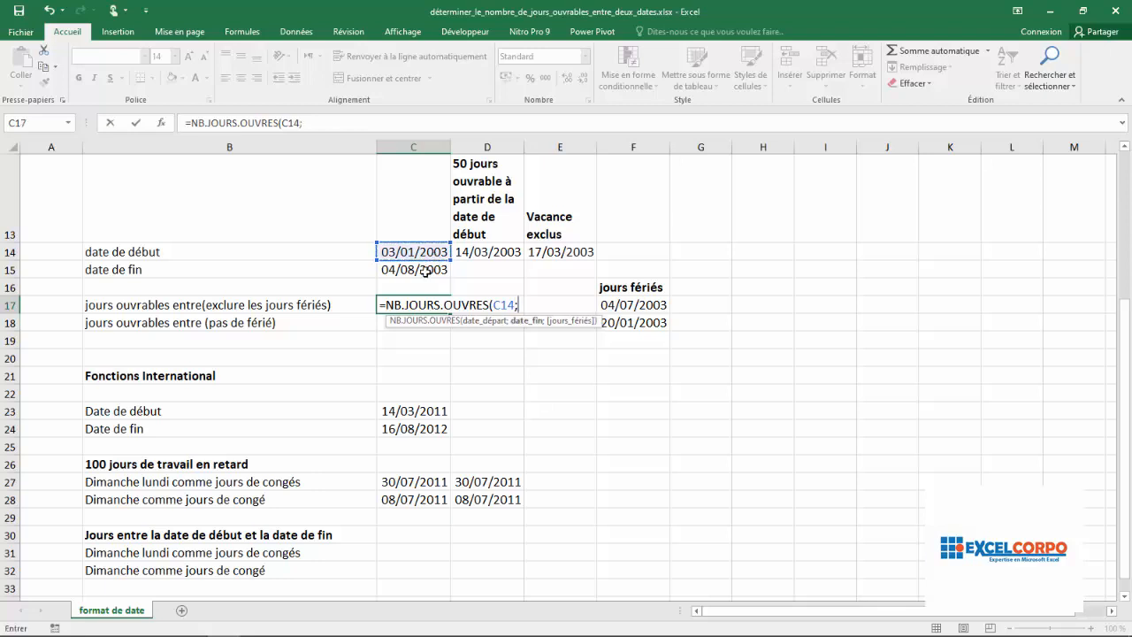
left_click(426, 271)
type(";")
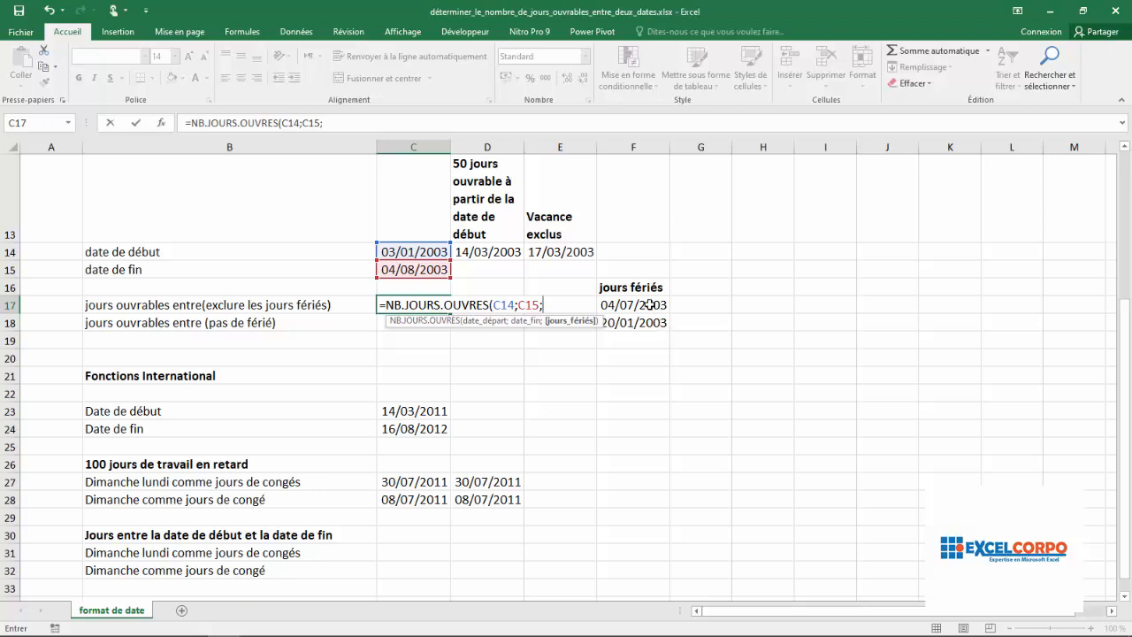
left_click_drag(650, 304, 652, 321)
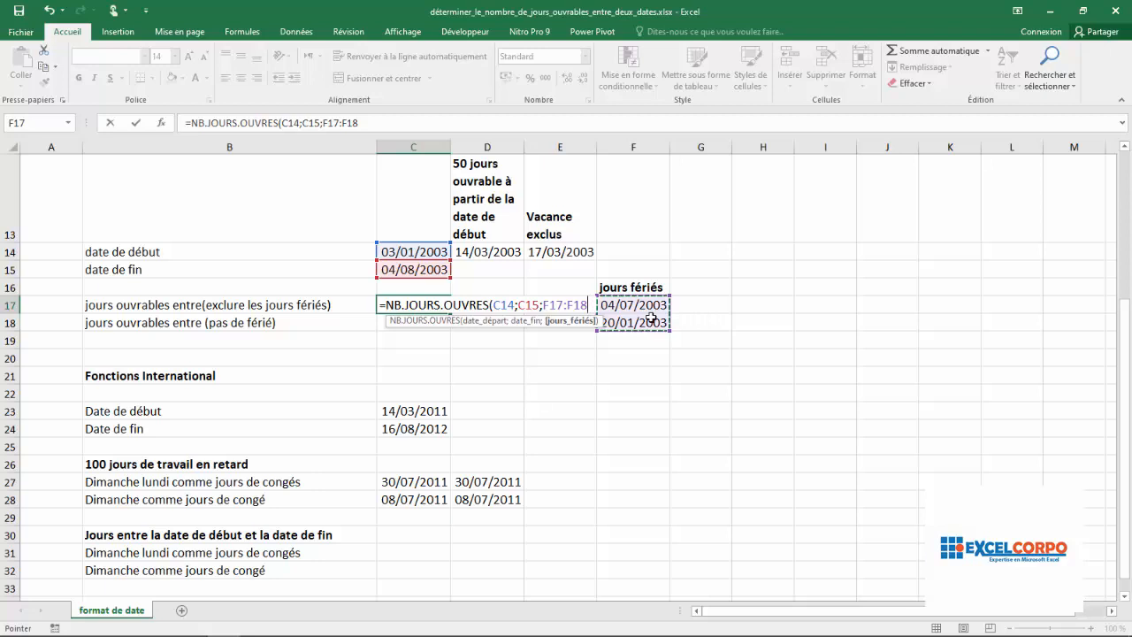
type(")")
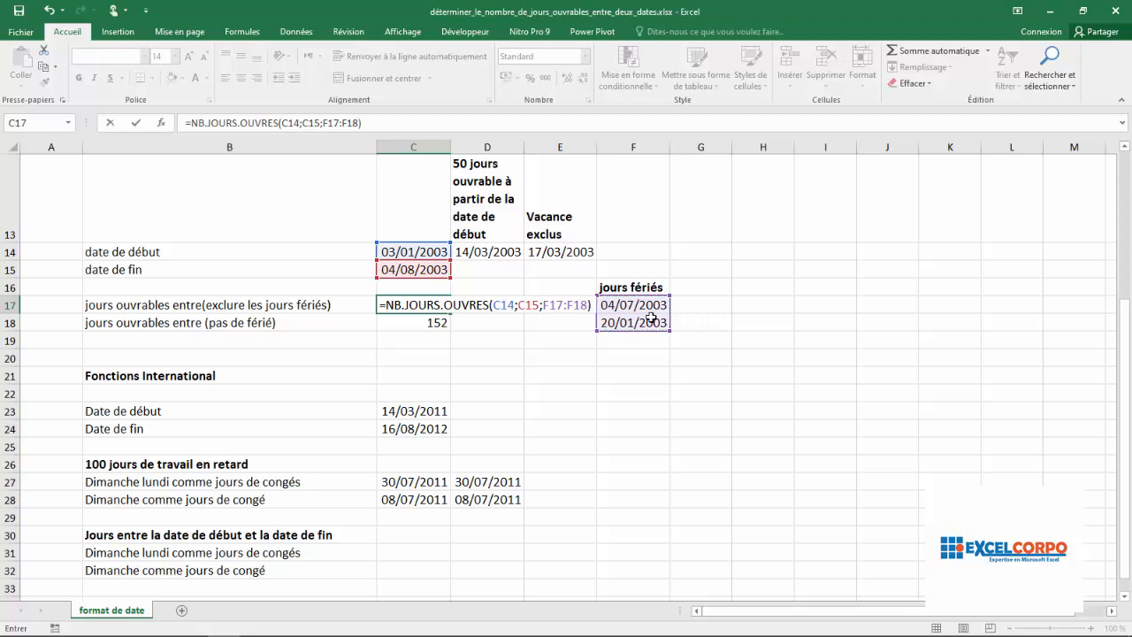
key("Return")
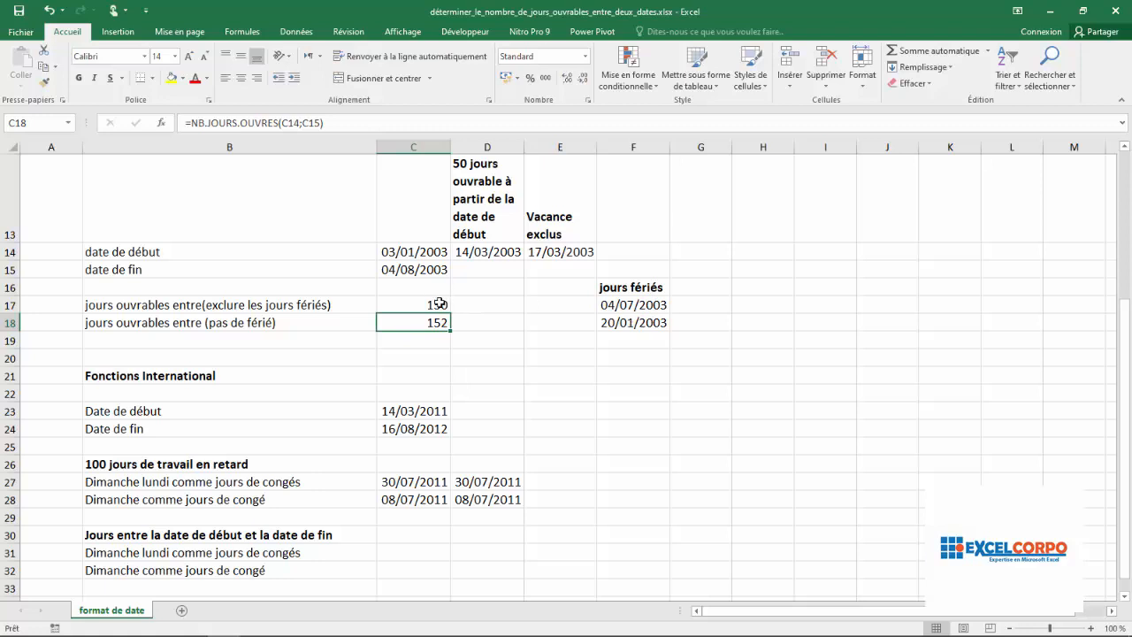
left_click(436, 305)
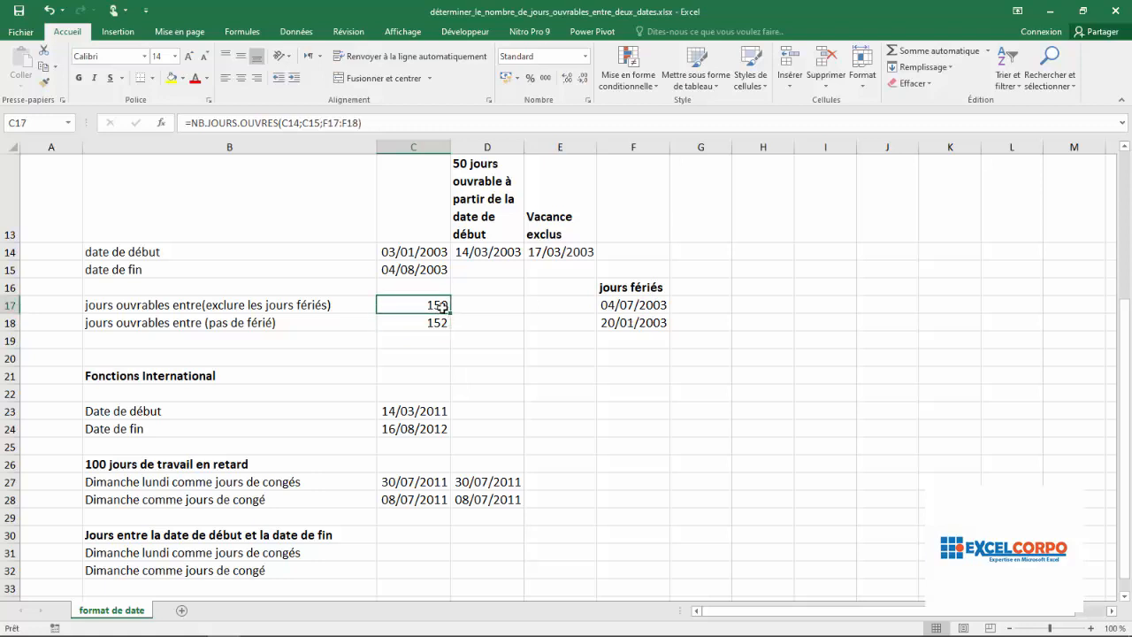
left_click(403, 251)
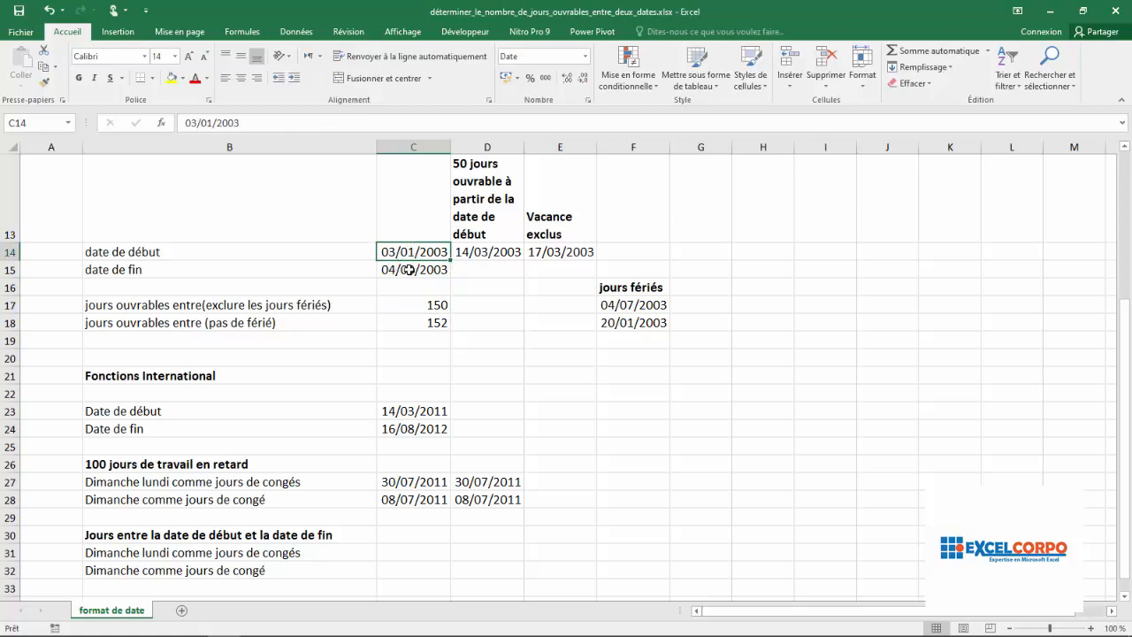
left_click(412, 268)
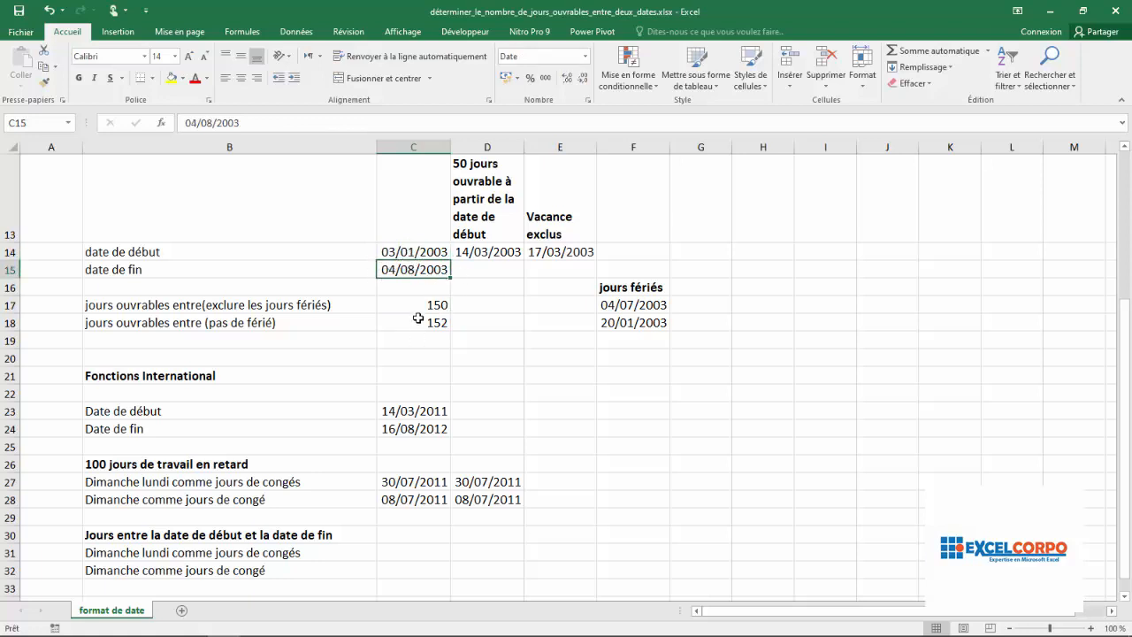
left_click(416, 310)
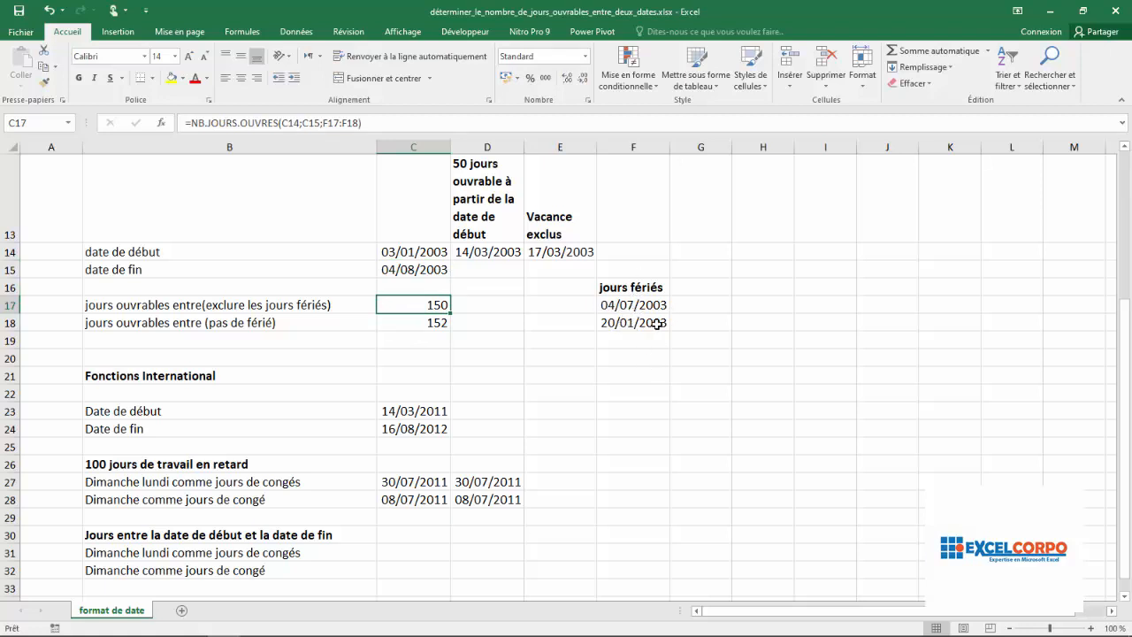
left_click(487, 446)
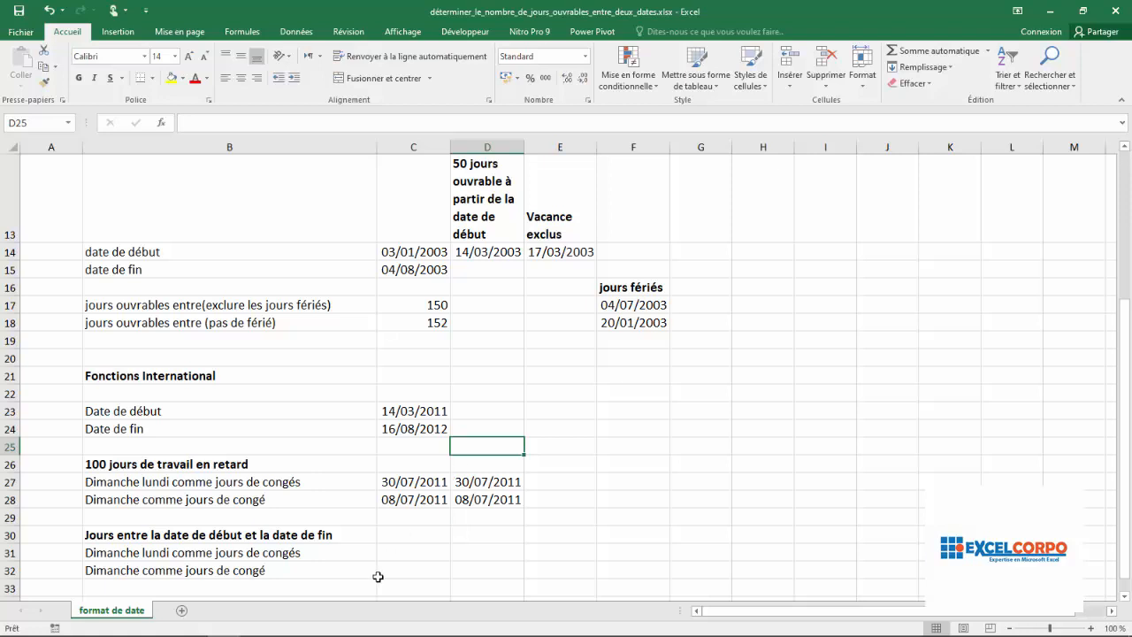
Inspect the start date in C23, the end date in C24 and the Sunday-Monday days-off case in row 31
left_click(400, 552)
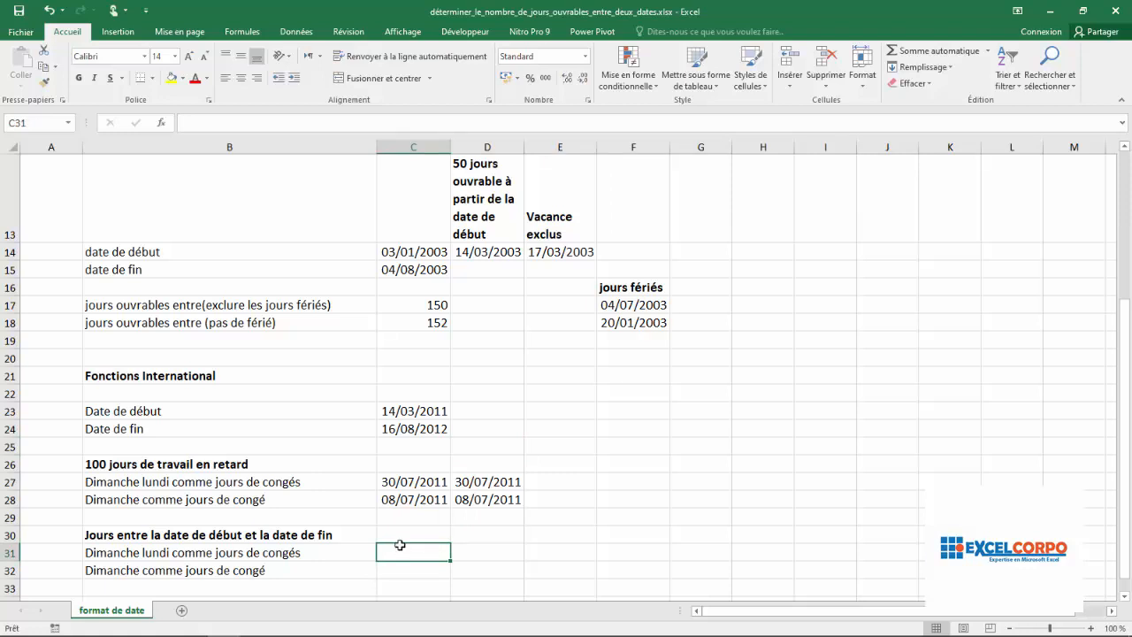
left_click(428, 408)
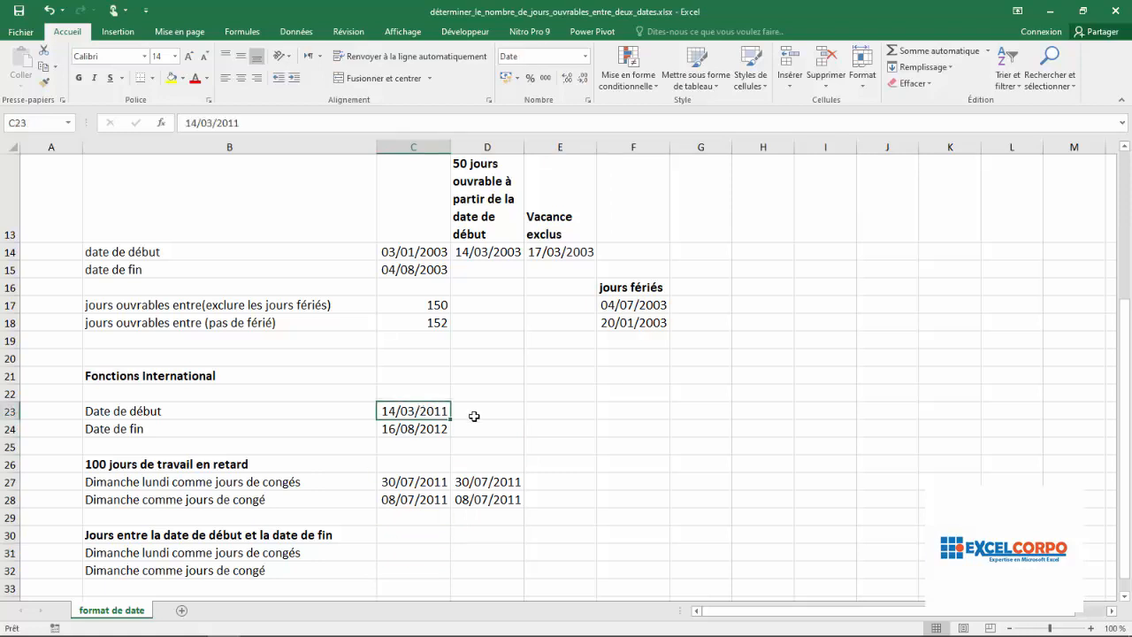
left_click(425, 430)
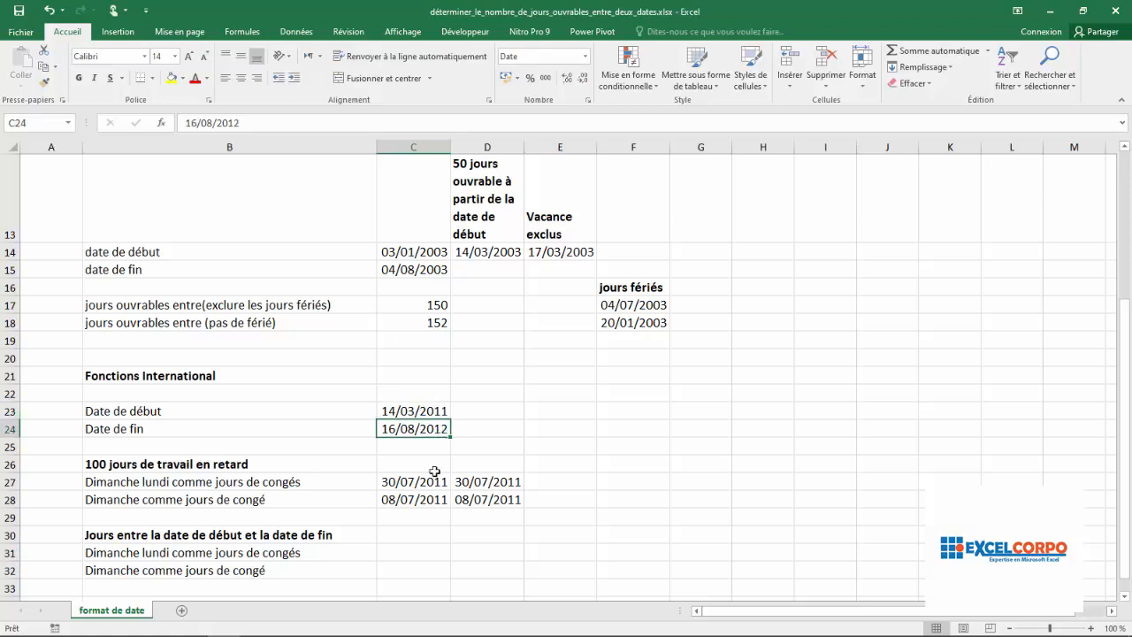
left_click(403, 554)
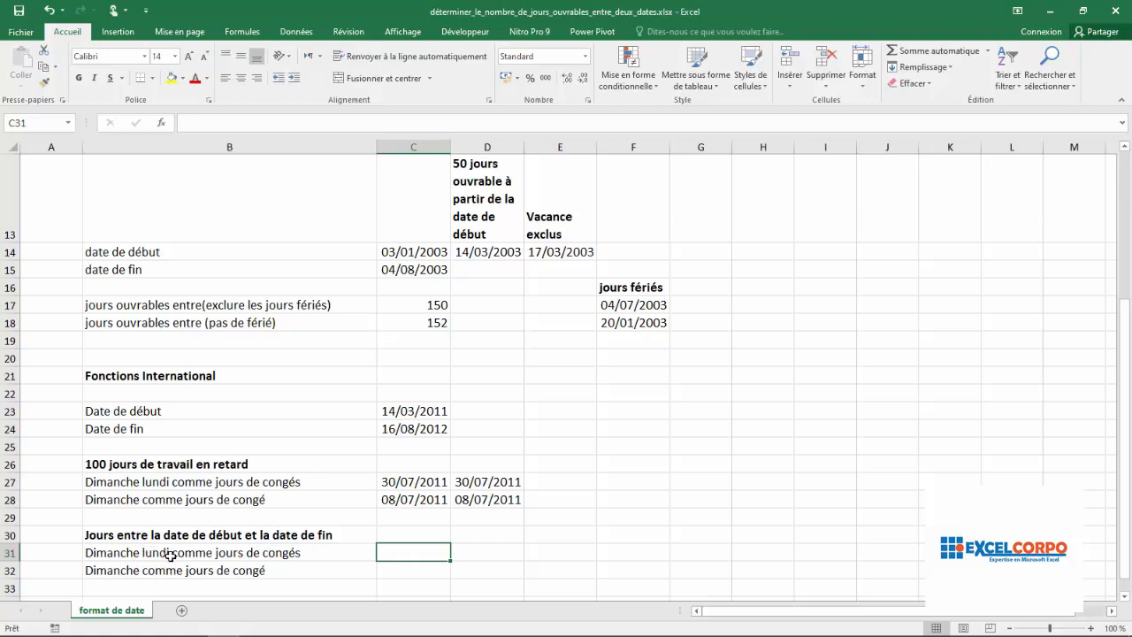
left_click_drag(170, 557, 63, 447)
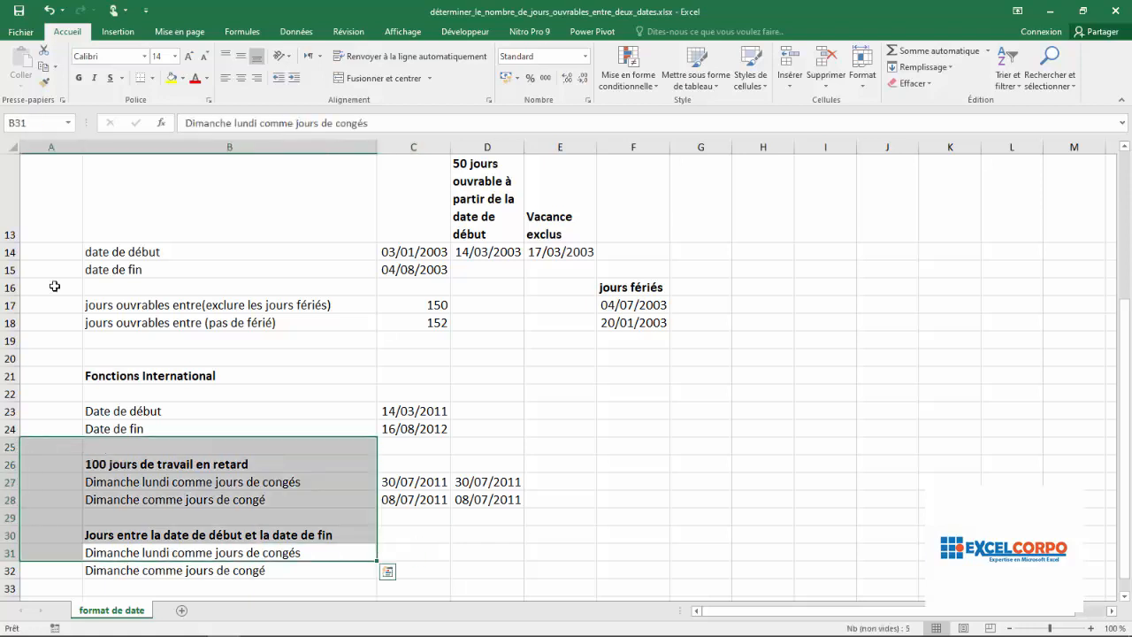
Examine the description and arguments of the date function NB.JOURS.OUVRES.INTL, leaving cell E26 empty
left_click(592, 455)
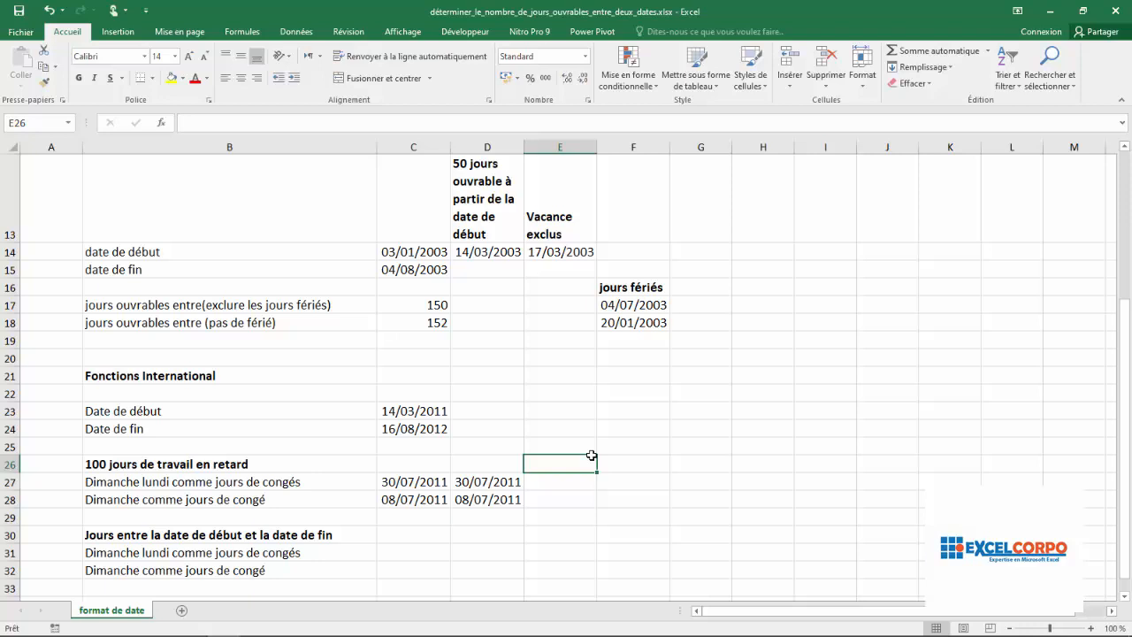
left_click(162, 124)
left_click(413, 271)
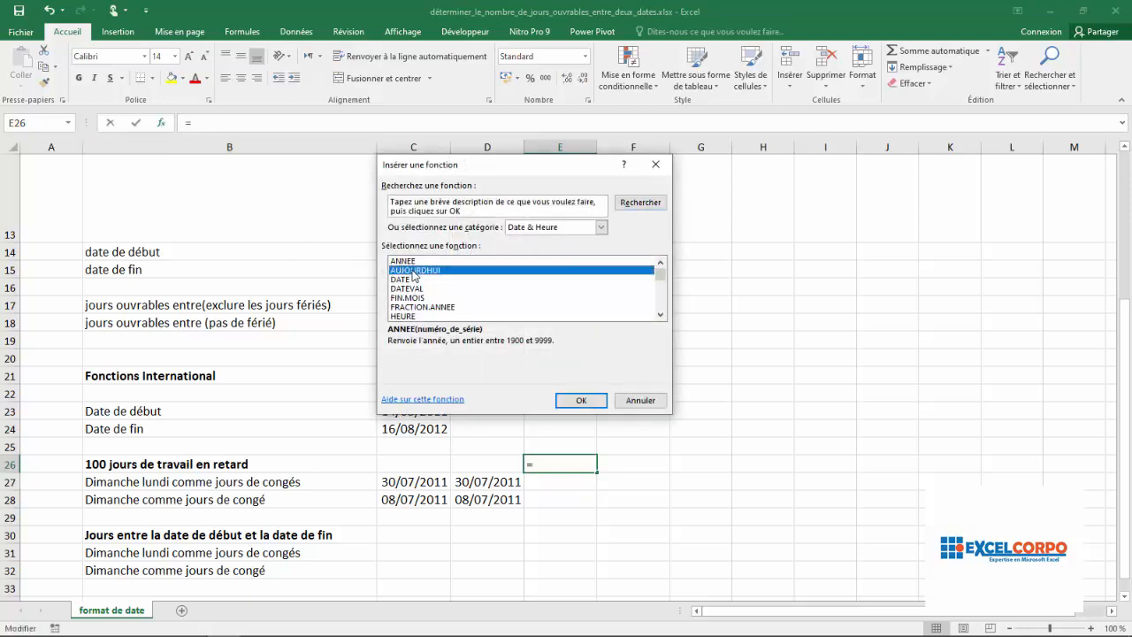
key("n")
key("Down")
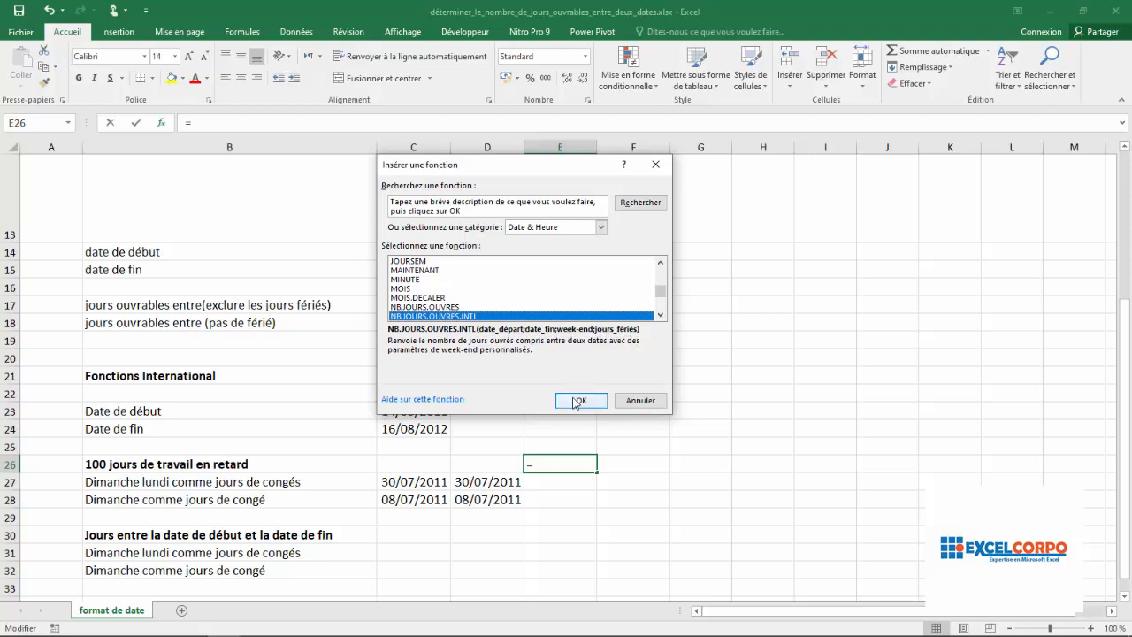
left_click(640, 401)
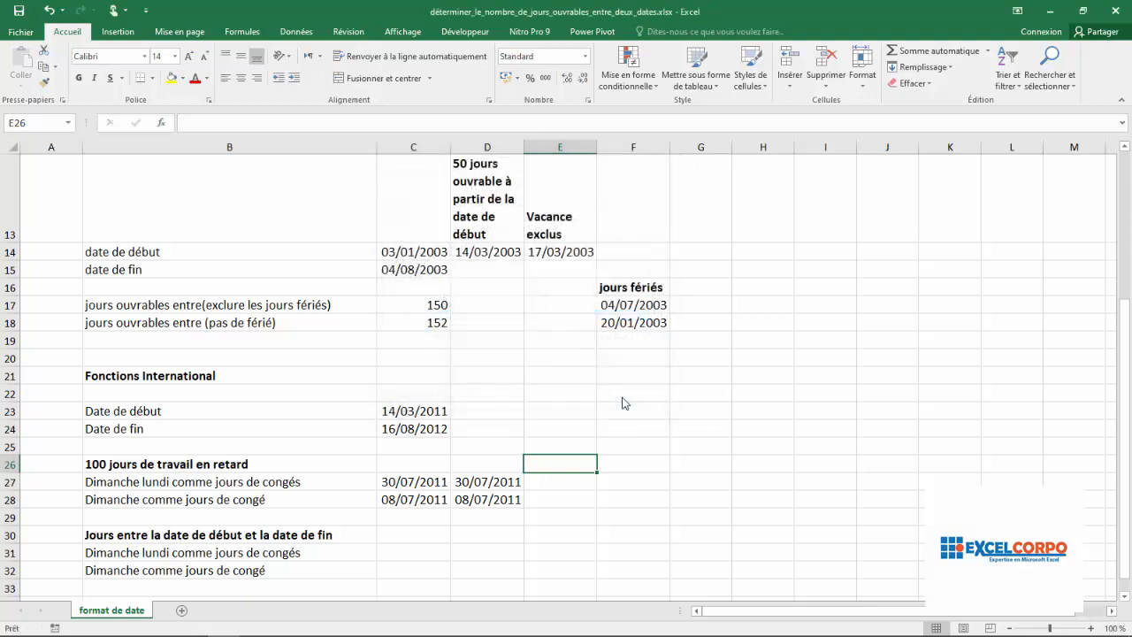
Calculate the working days with Sunday and Monday off in C31 with the formula =NB.JOURS.OUVRES.INTL(C23;C24;2)
left_click(387, 552)
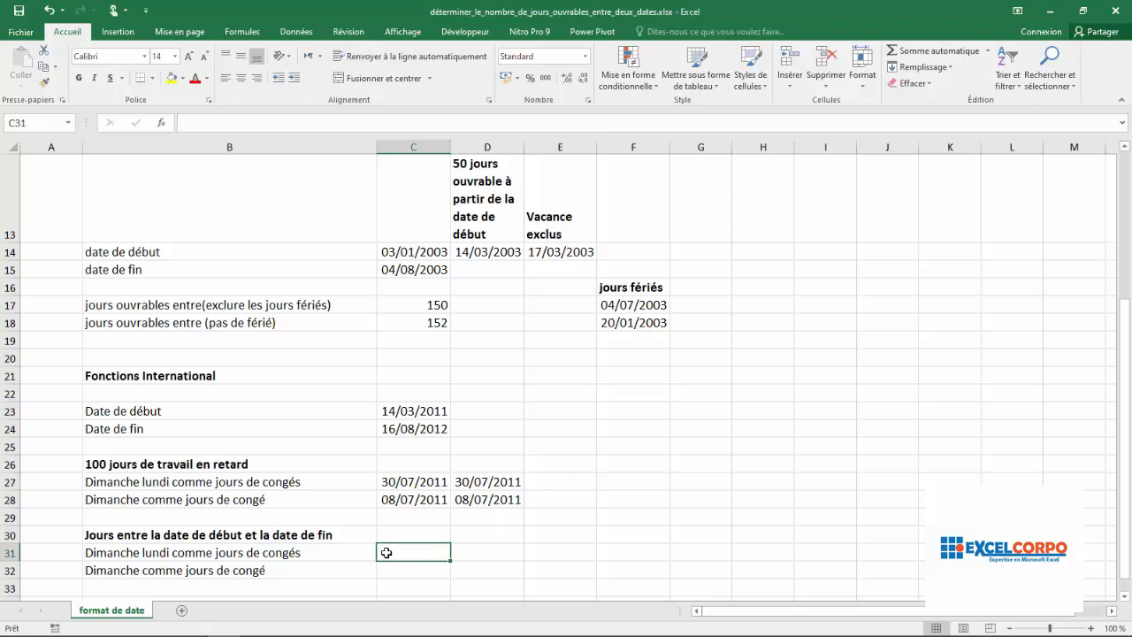
type("=")
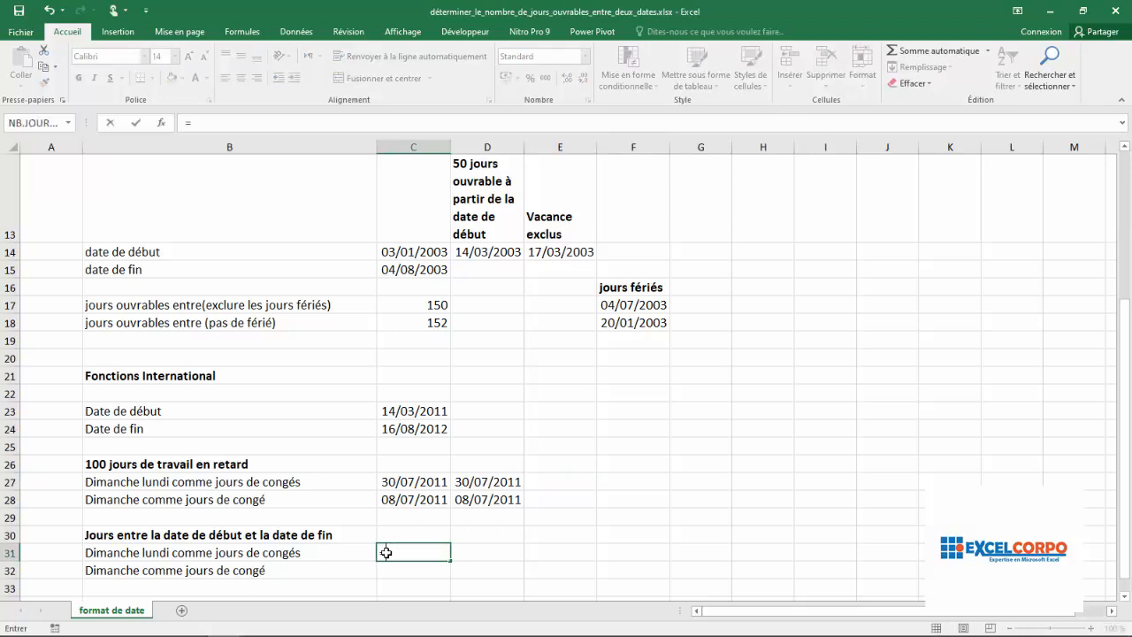
type("n")
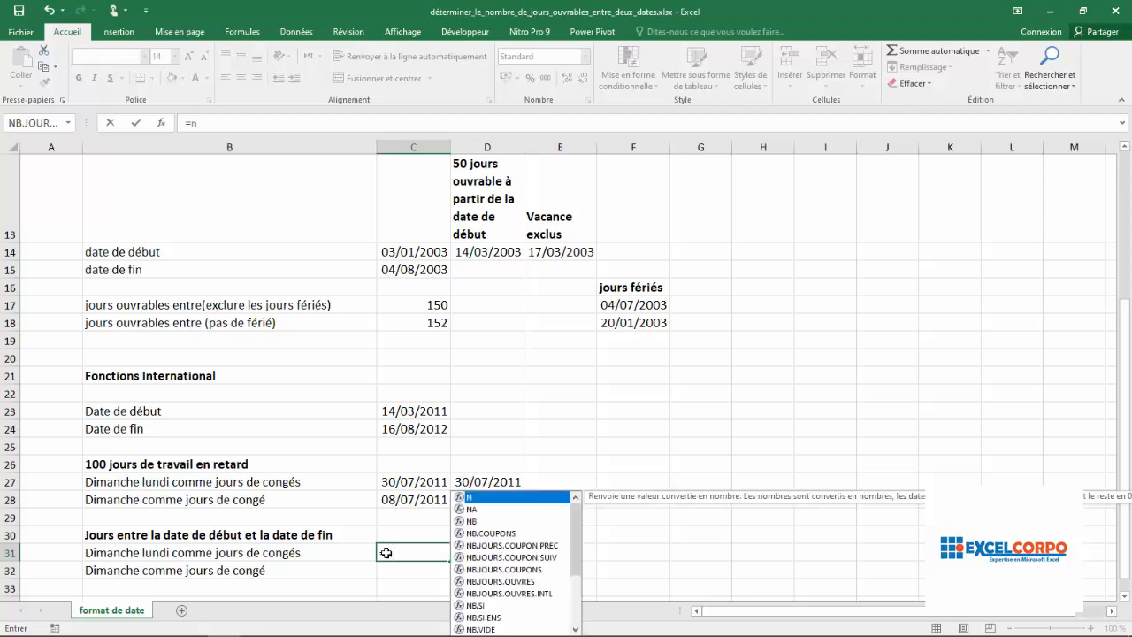
type("b")
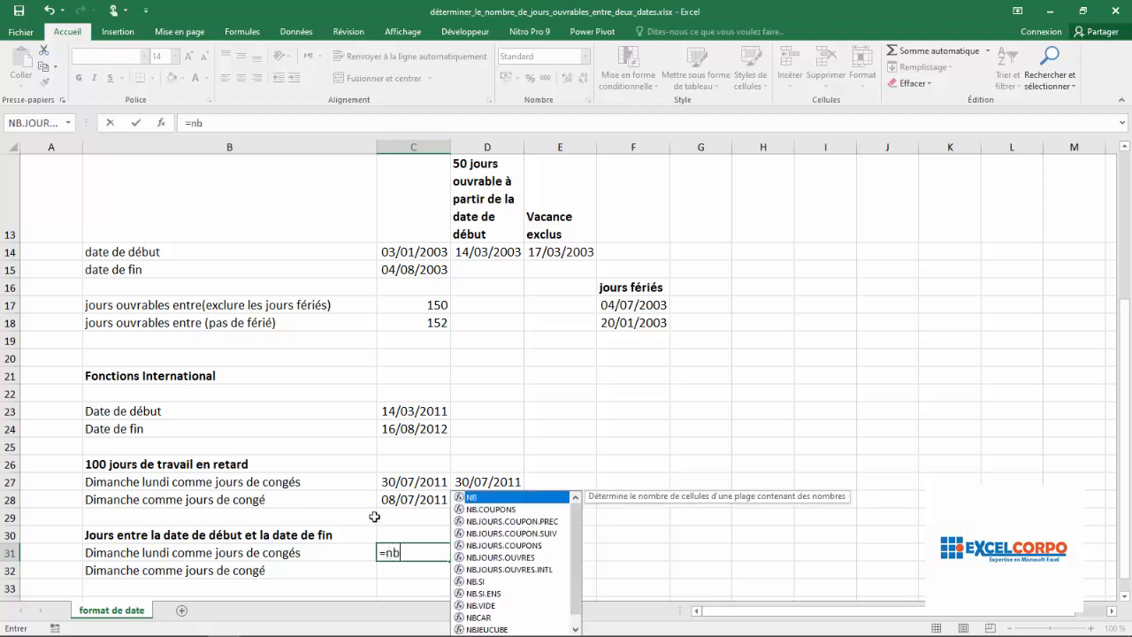
left_click(505, 568)
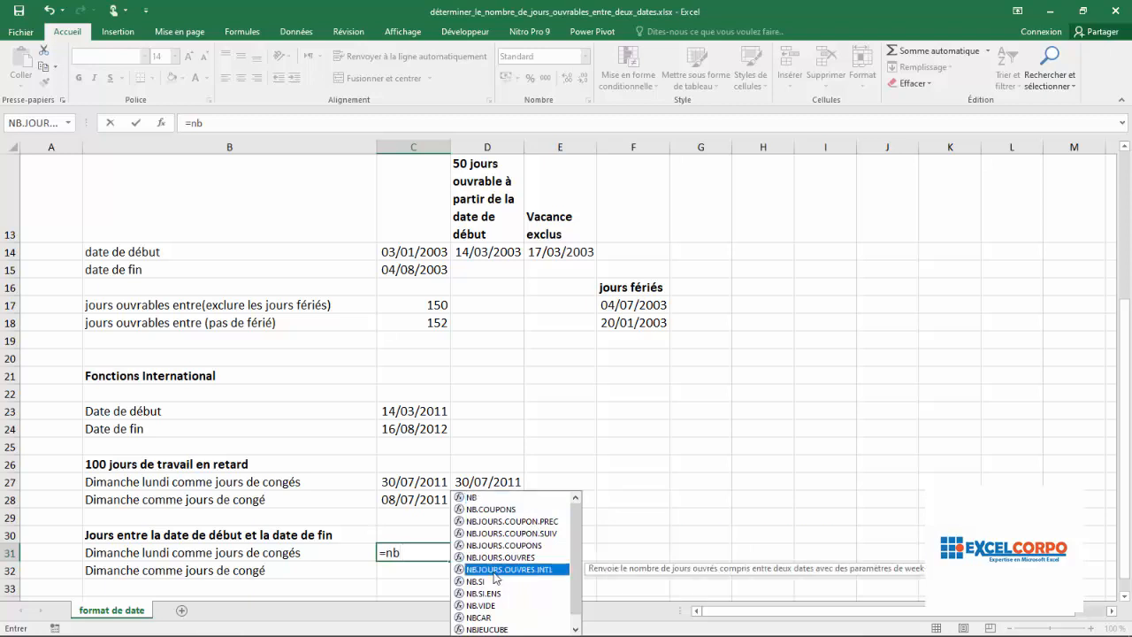
double_click(495, 569)
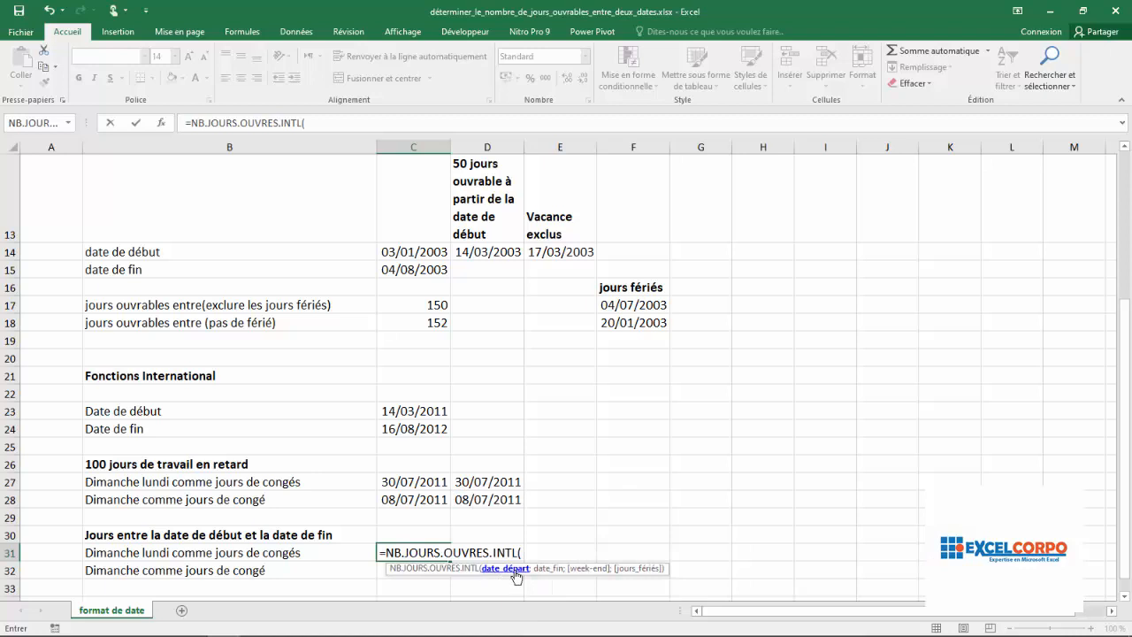
left_click(400, 411)
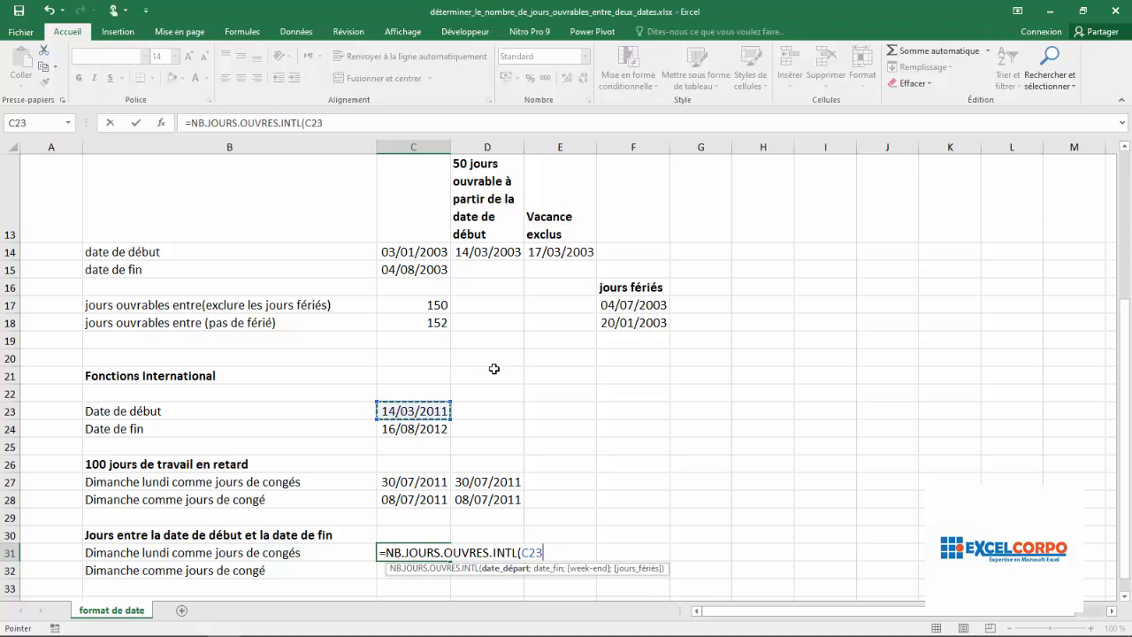
type(";")
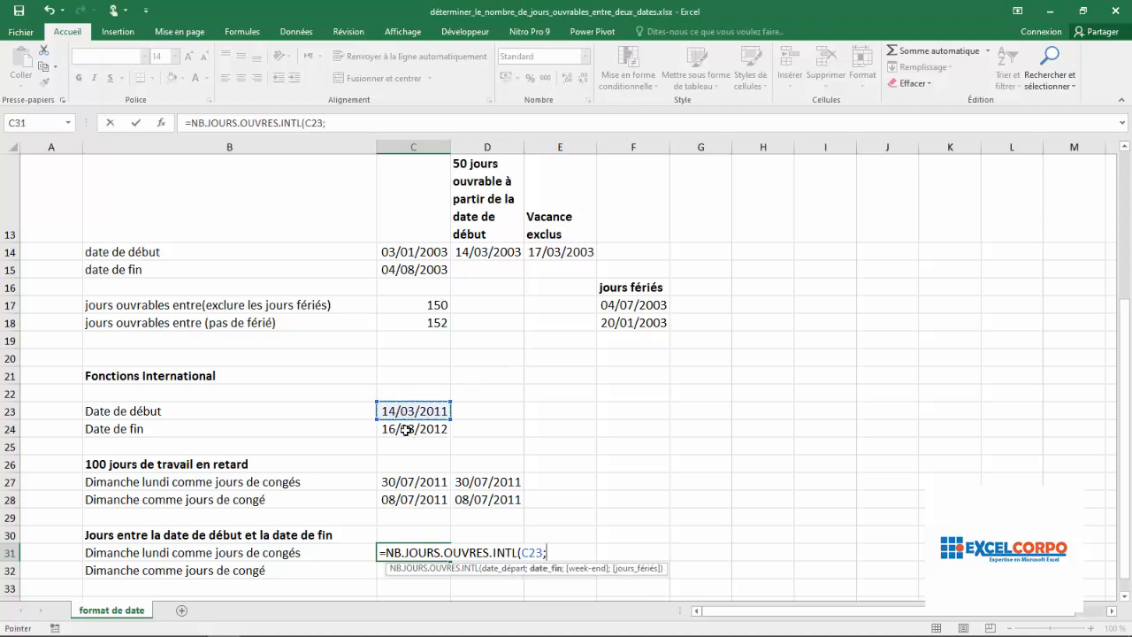
left_click(405, 429)
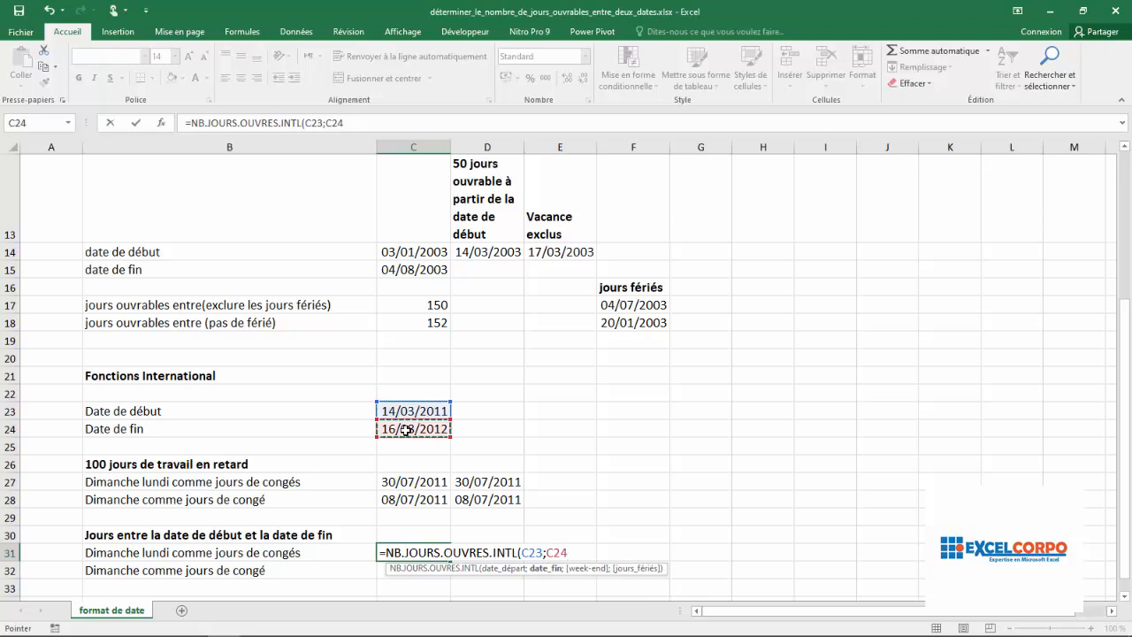
type(";")
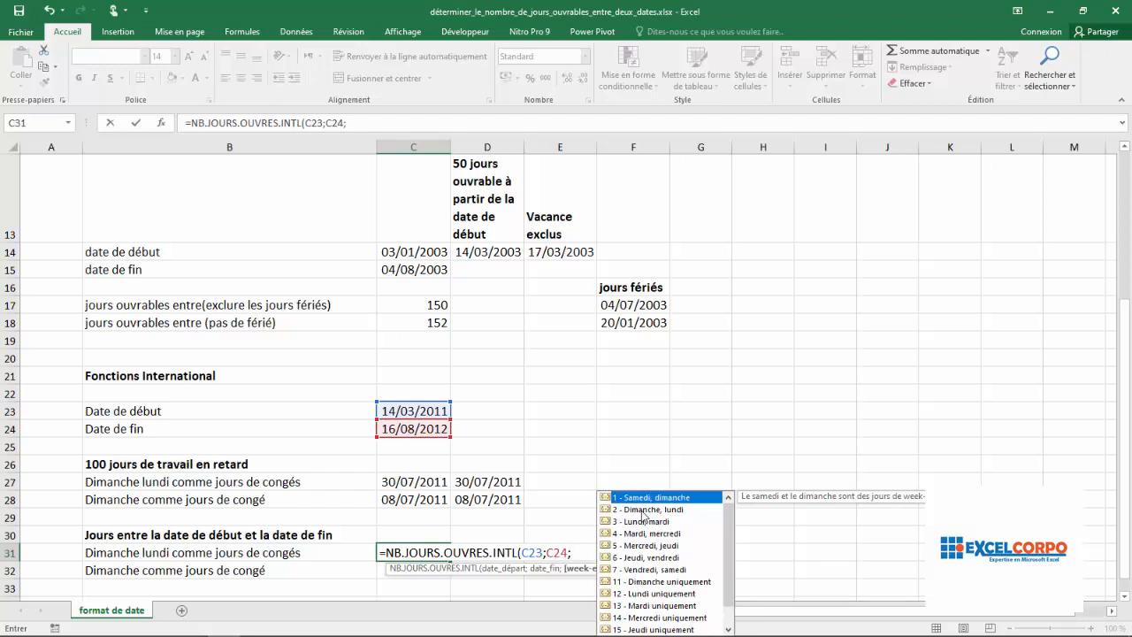
left_click(644, 511)
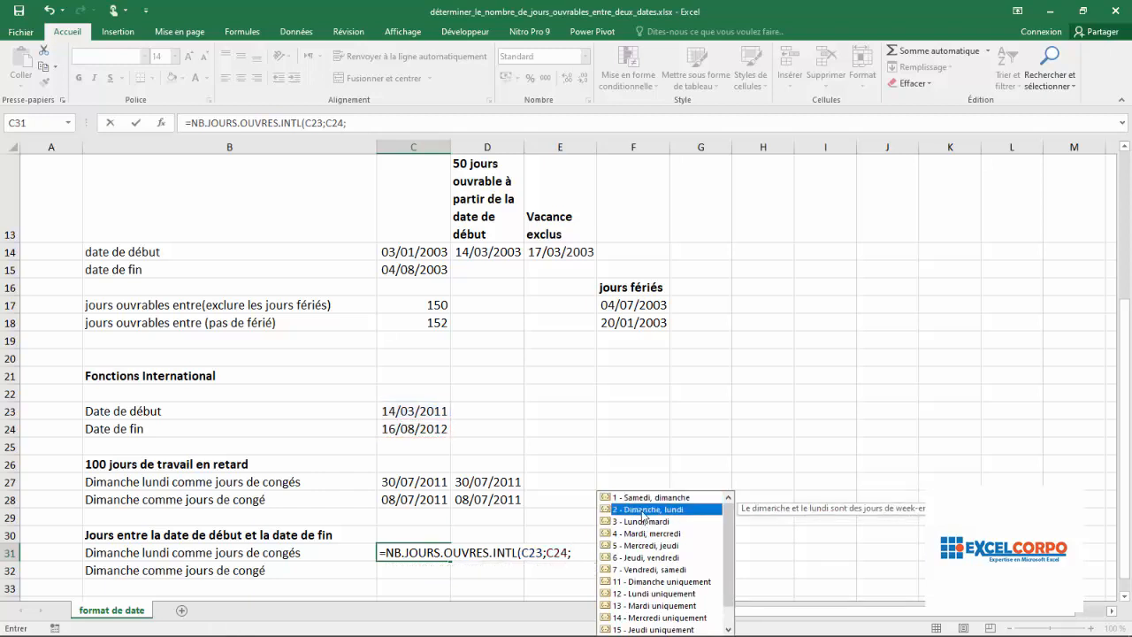
double_click(644, 512)
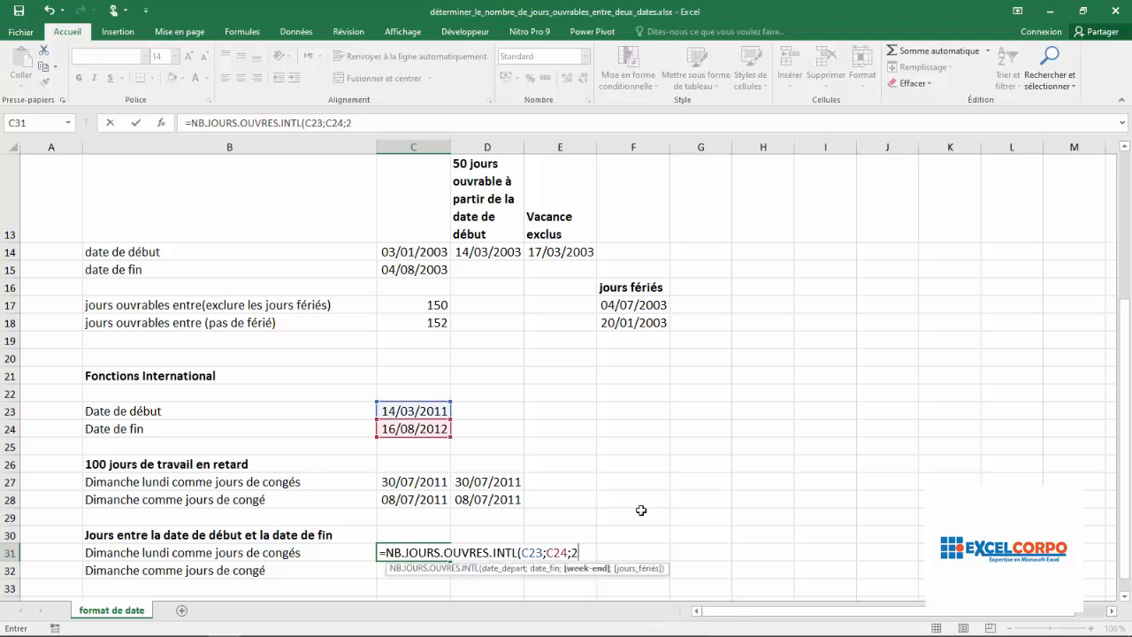
type(")")
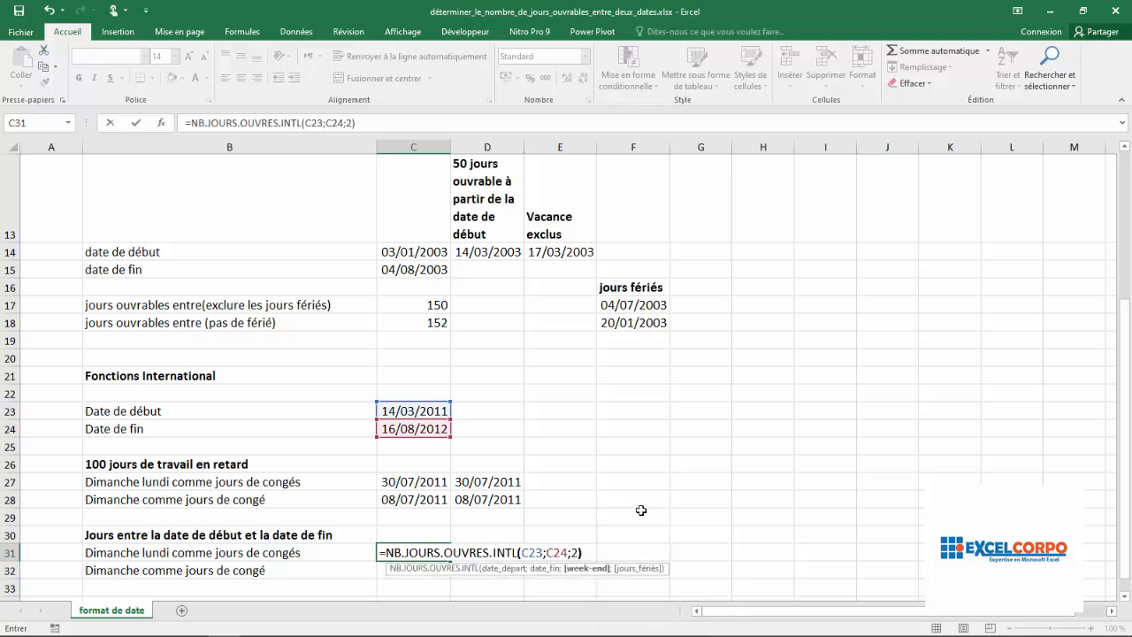
key("Return")
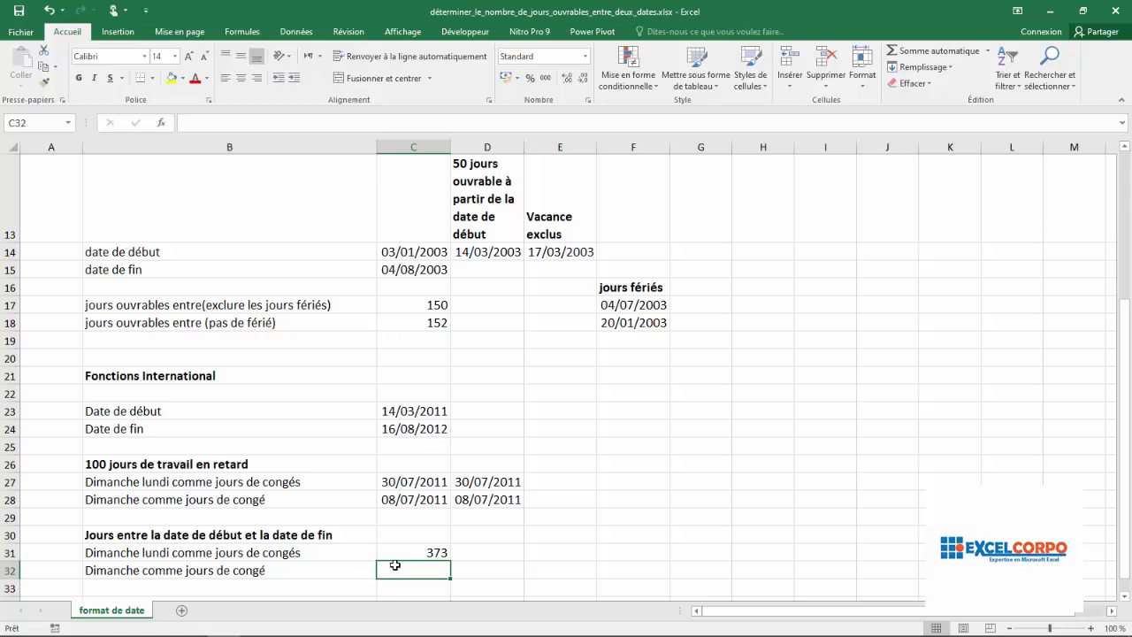
Calculate the working days with only Sunday off in C32 with the formula =NB.JOURS.OUVRES.INTL(C23;C24;11)
type("=nb")
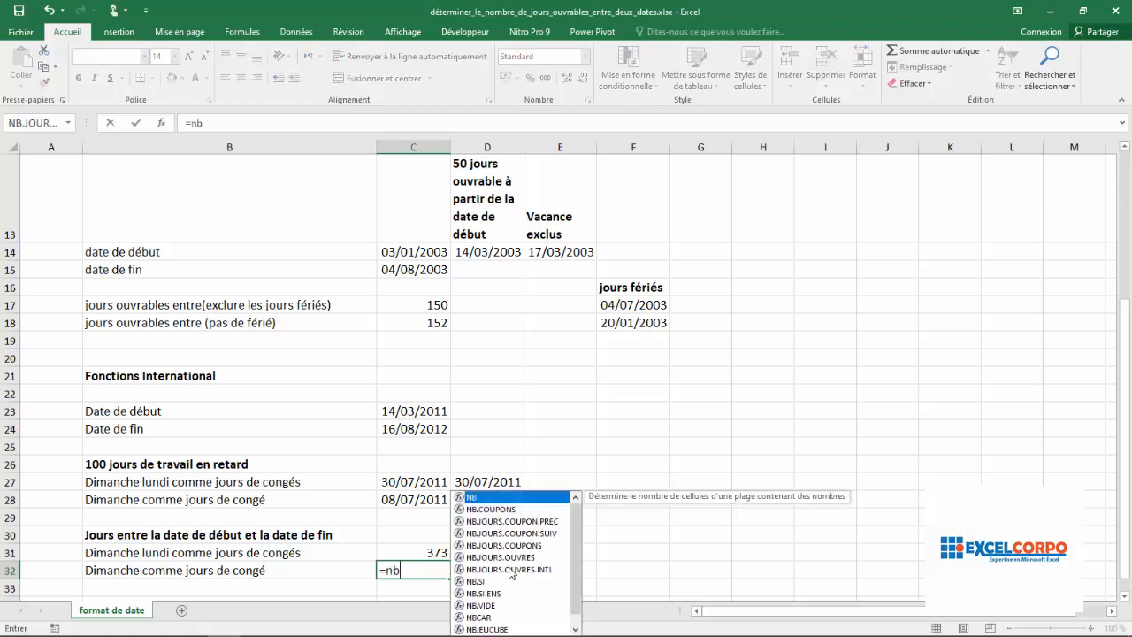
double_click(509, 569)
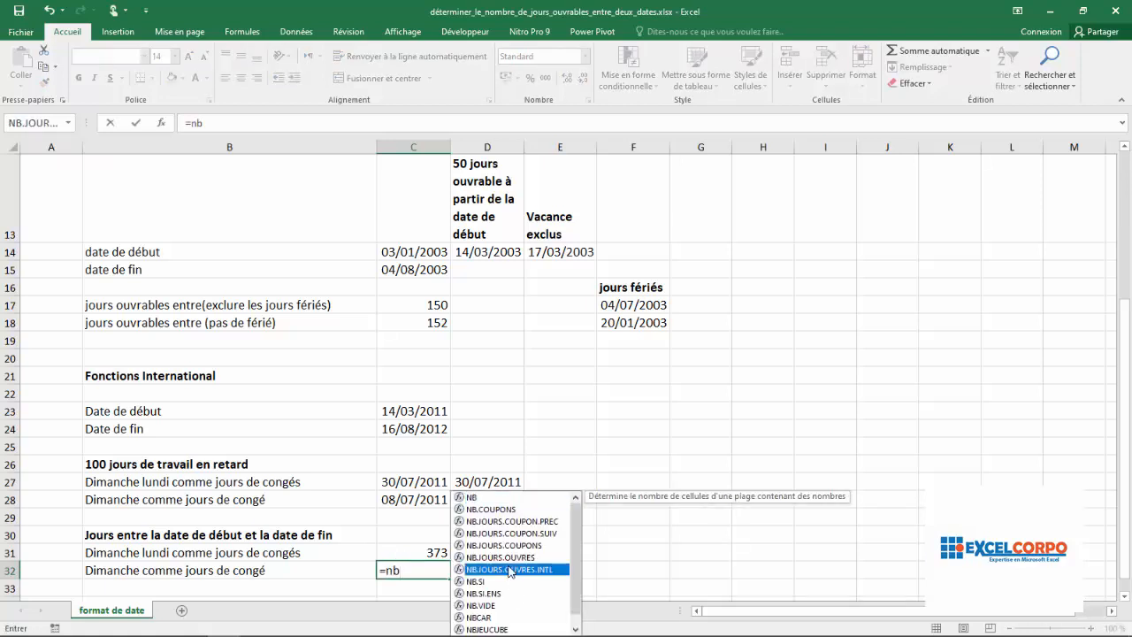
left_click(422, 410)
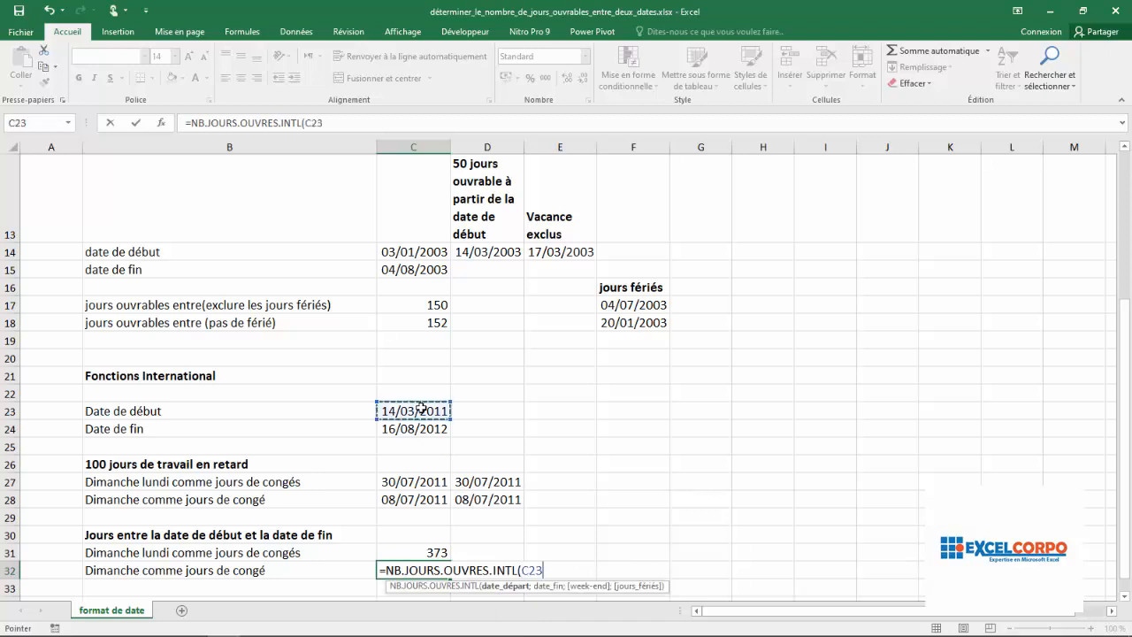
type(";")
left_click(423, 429)
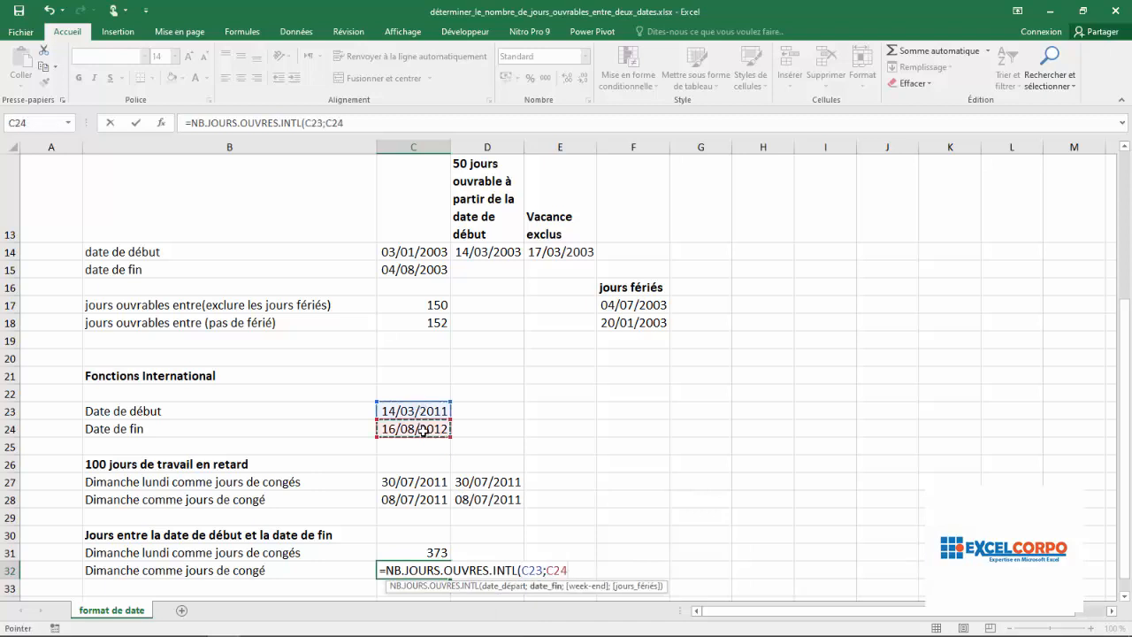
type(";")
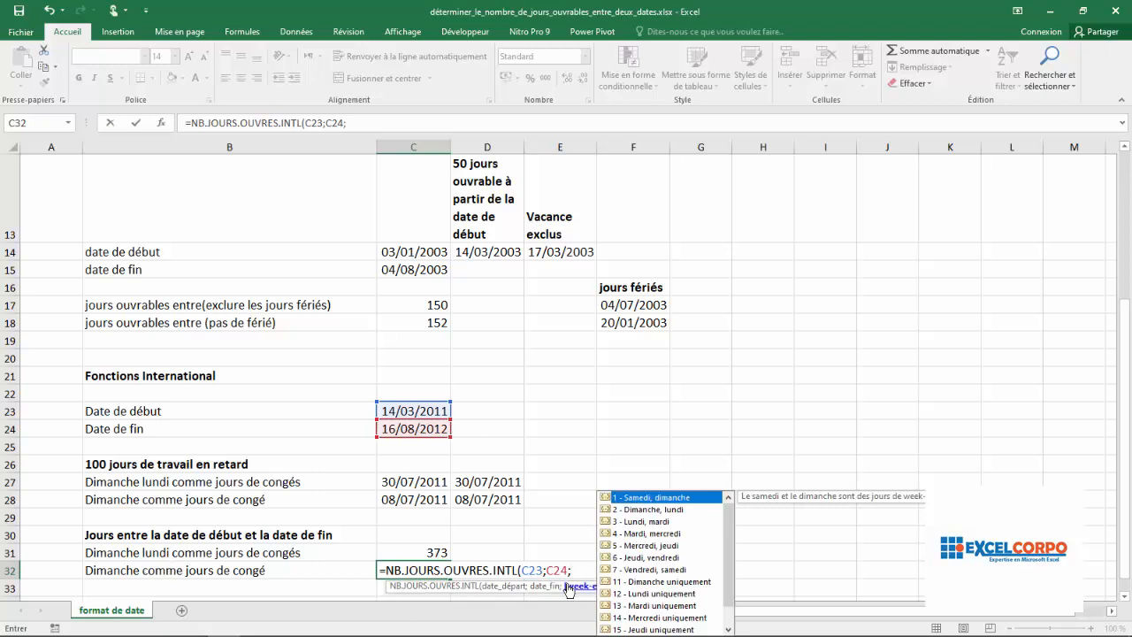
left_click(670, 583)
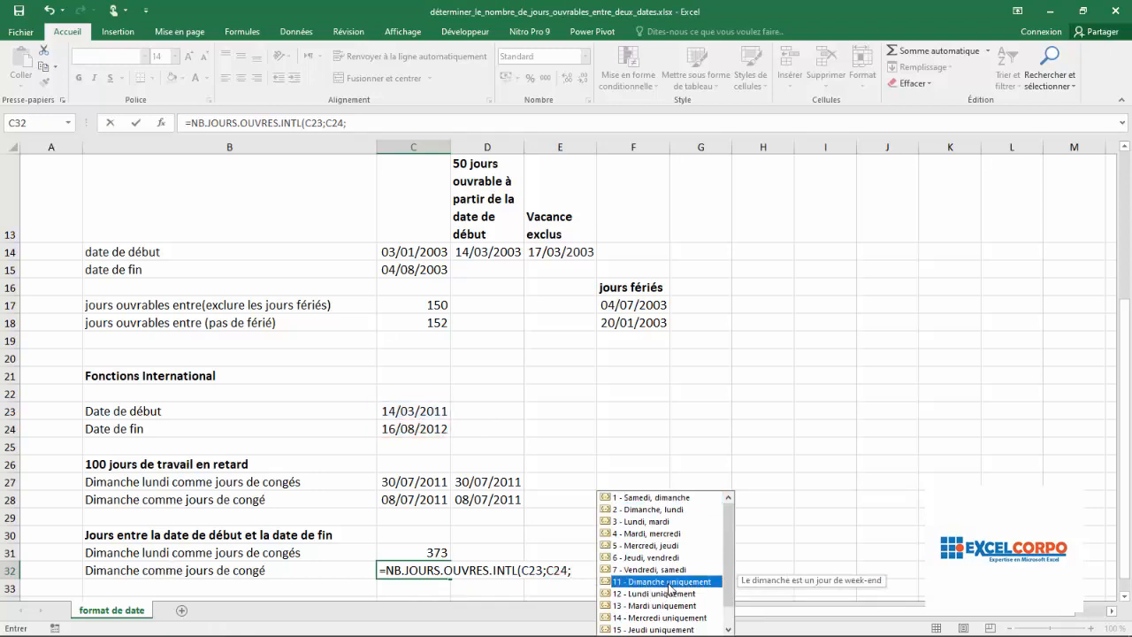
double_click(670, 582)
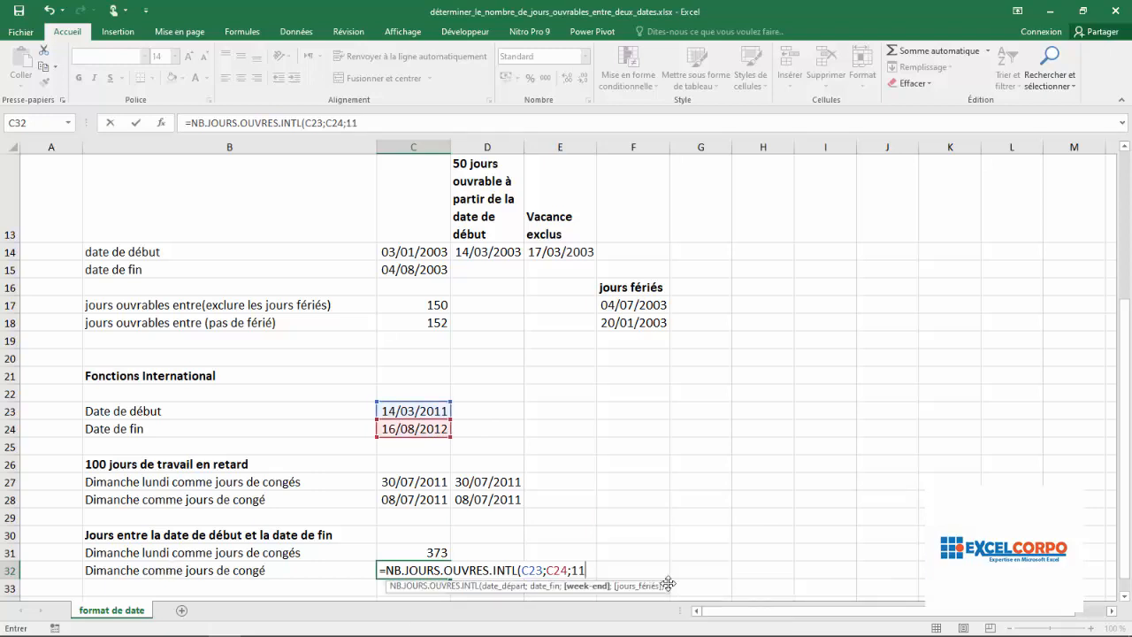
type(")")
key("Return")
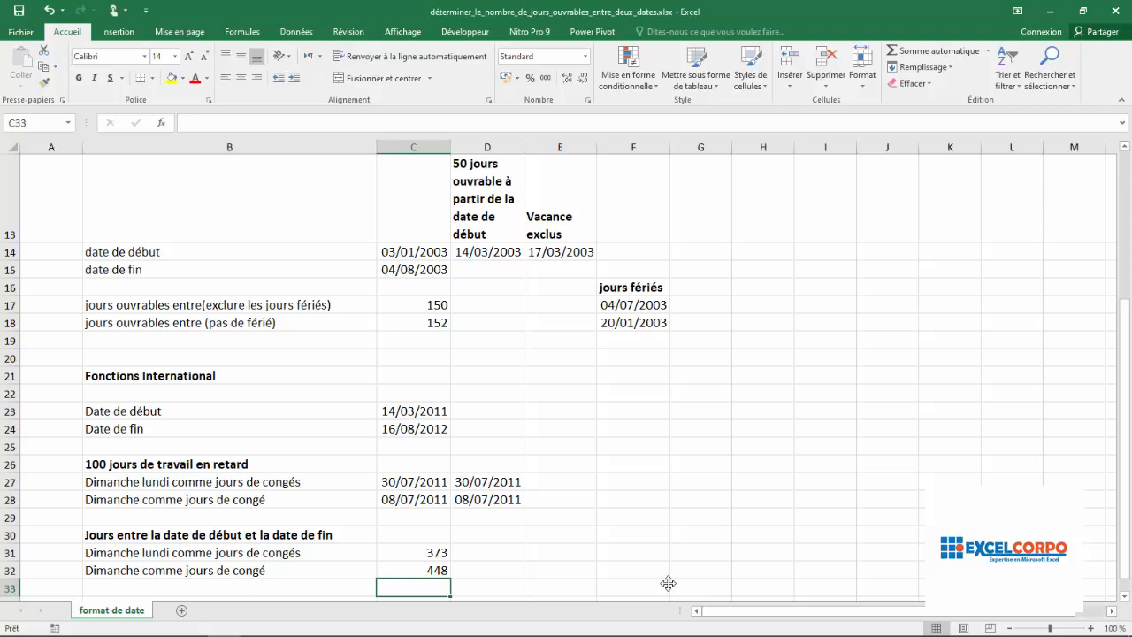
Start a NB.JOURS.OUVRES.INTL formula in D31 with C23 as the start date and C24 as the end date
left_click(494, 553)
type("=")
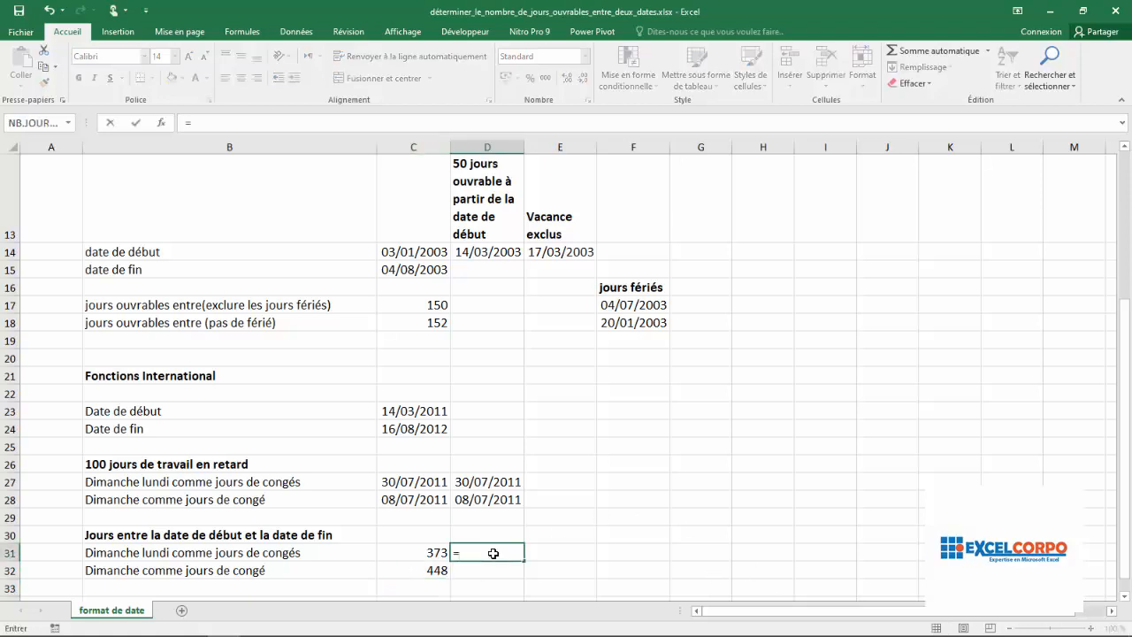
type("nb")
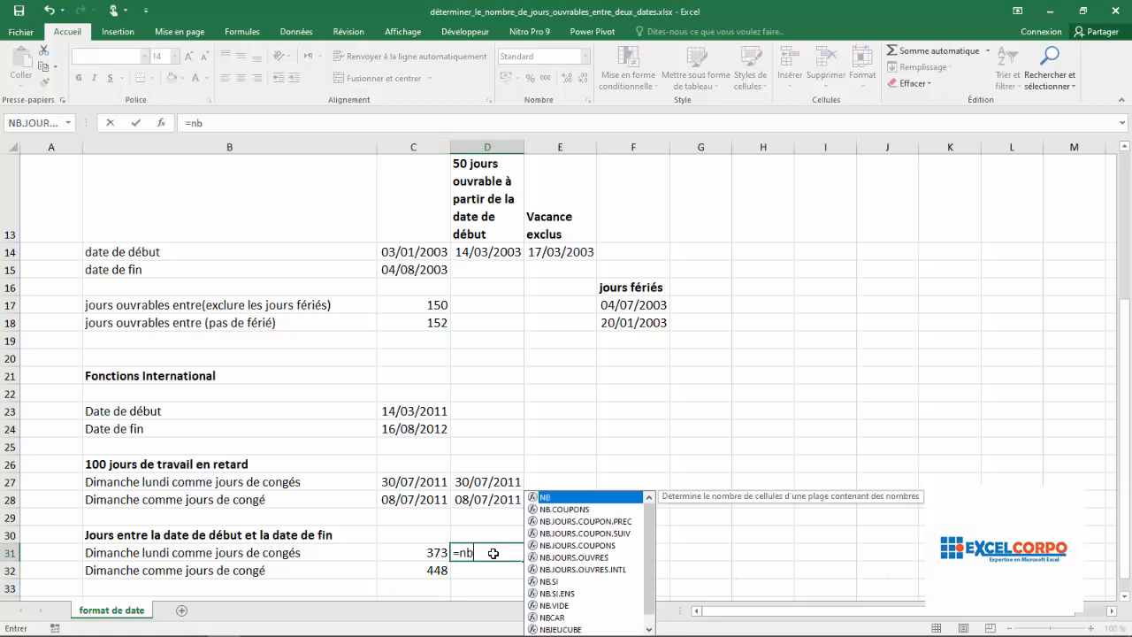
double_click(579, 570)
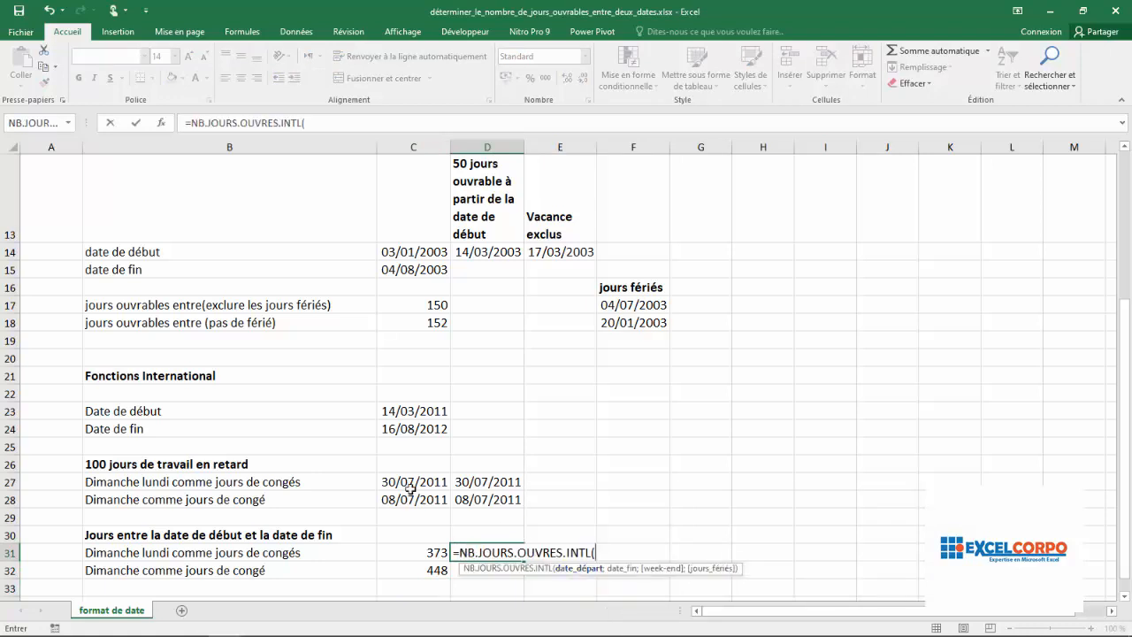
left_click(413, 407)
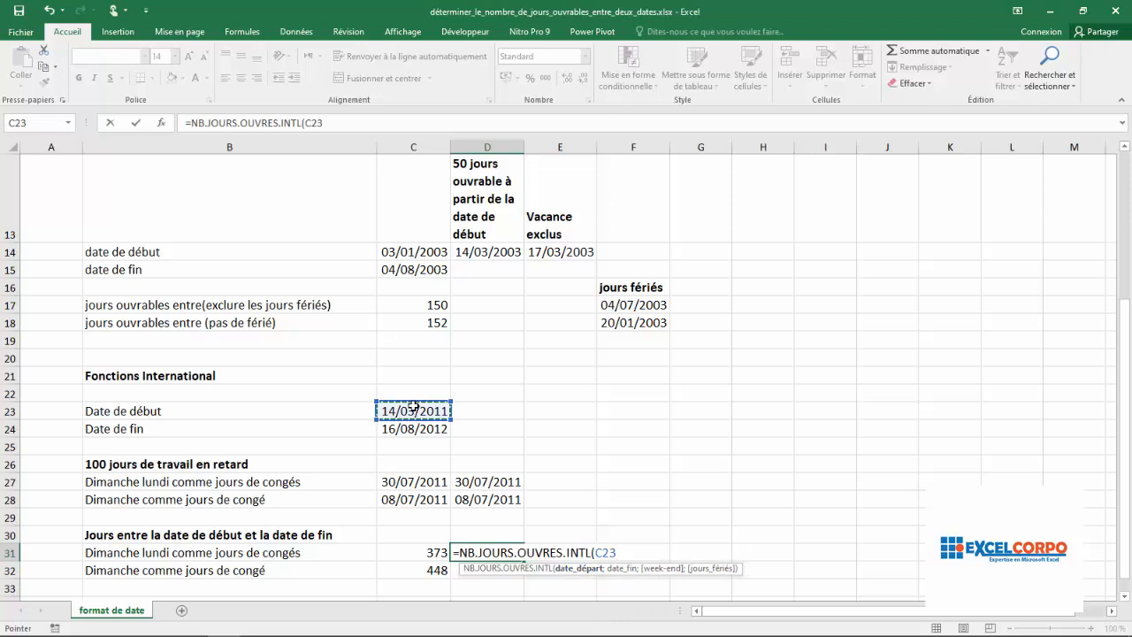
type(";")
left_click(414, 429)
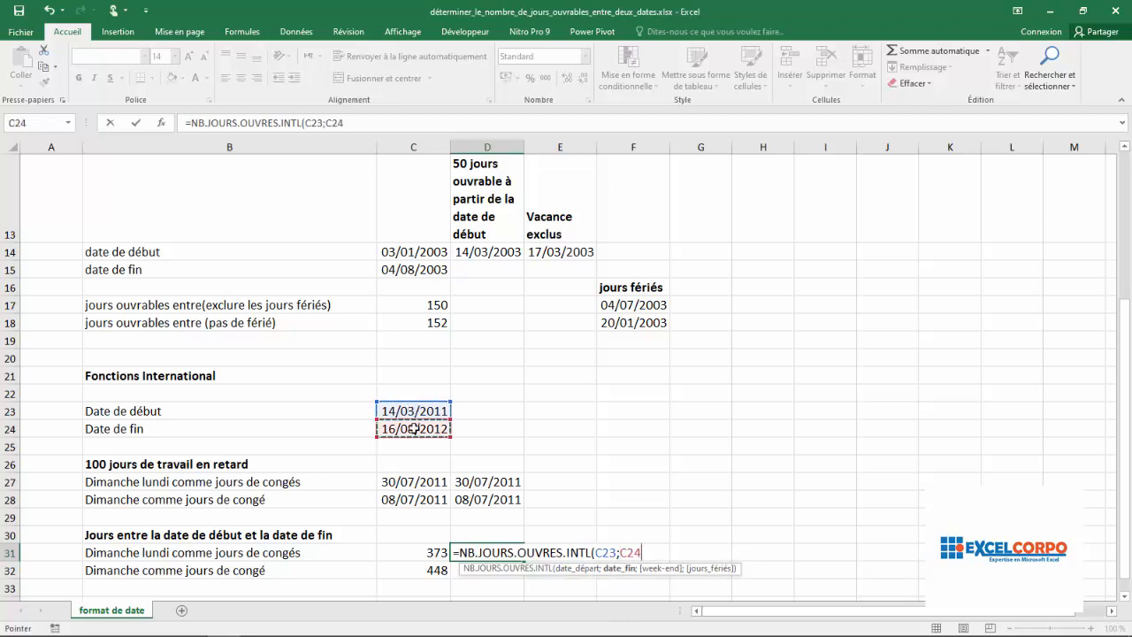
Complete the D31 formula with the weekend string "1000001" so that Monday and Sunday are days off
type(";1")
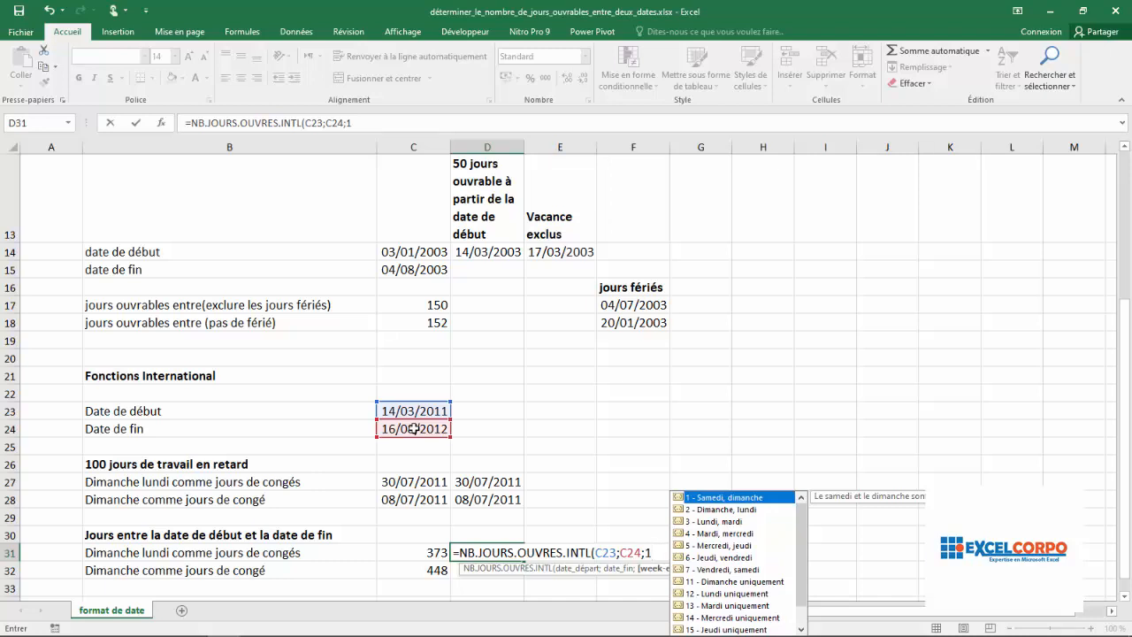
type("0000")
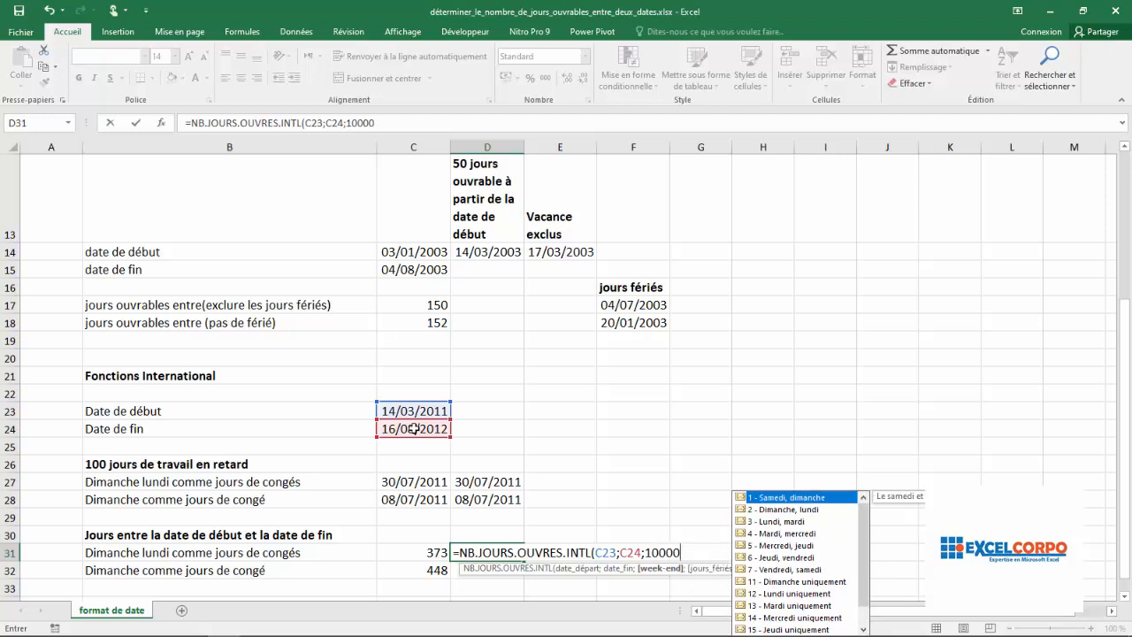
type("01")
left_click(647, 552)
left_click(647, 553)
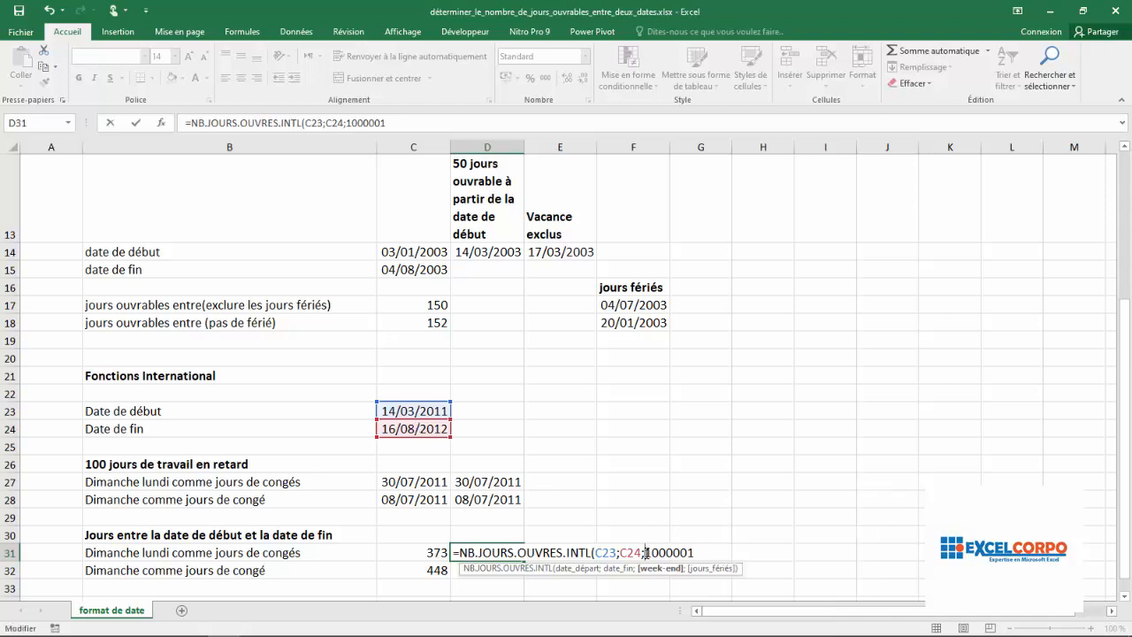
type("\"")
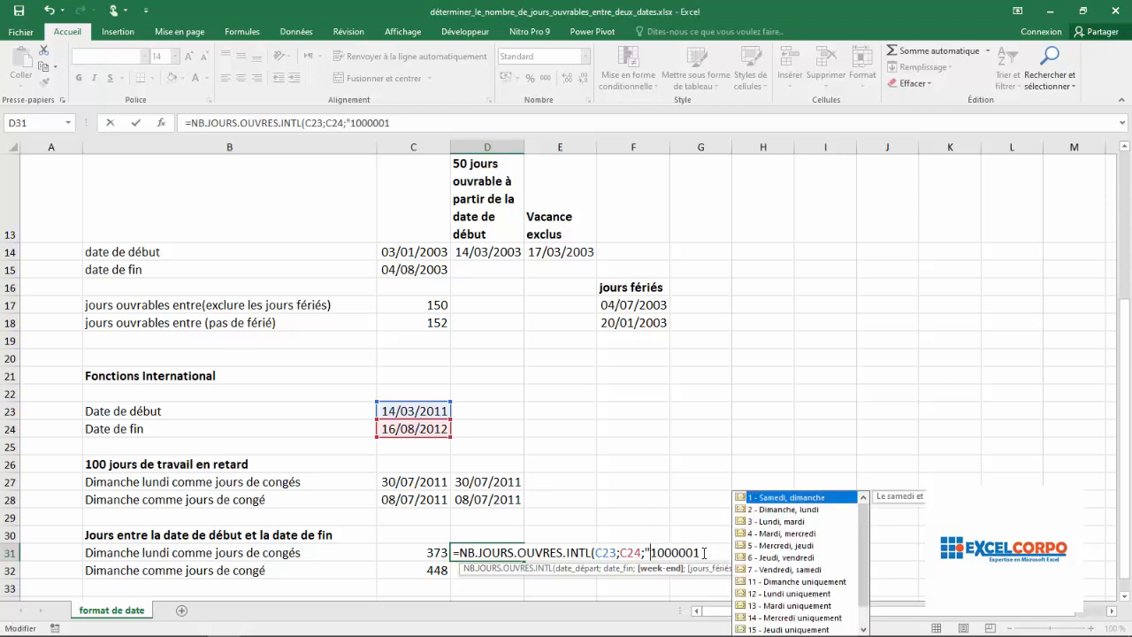
left_click(703, 553)
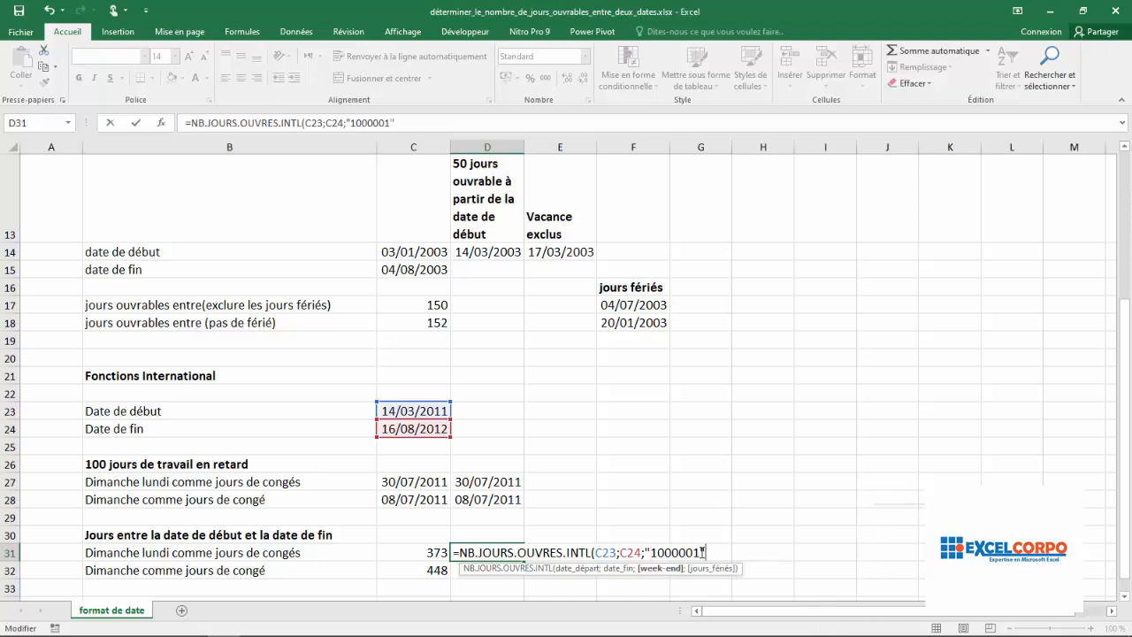
type("\")")
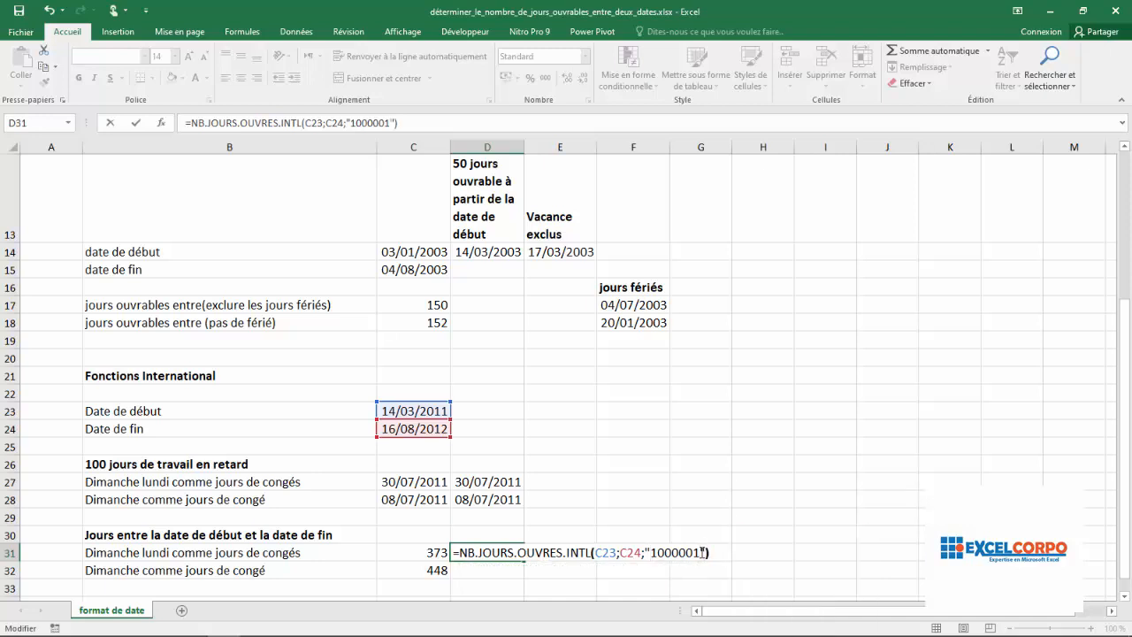
key("Return")
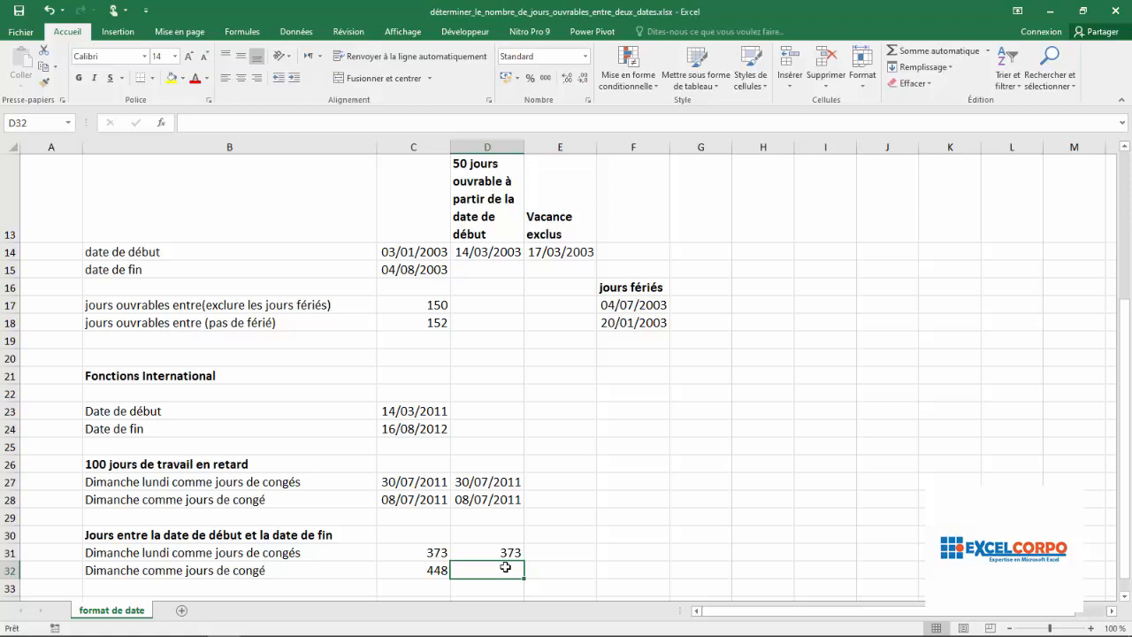
Start a NB.JOURS.OUVRES.INTL formula in D32 with C23 as the start date and C24 as the end date
type("=nb")
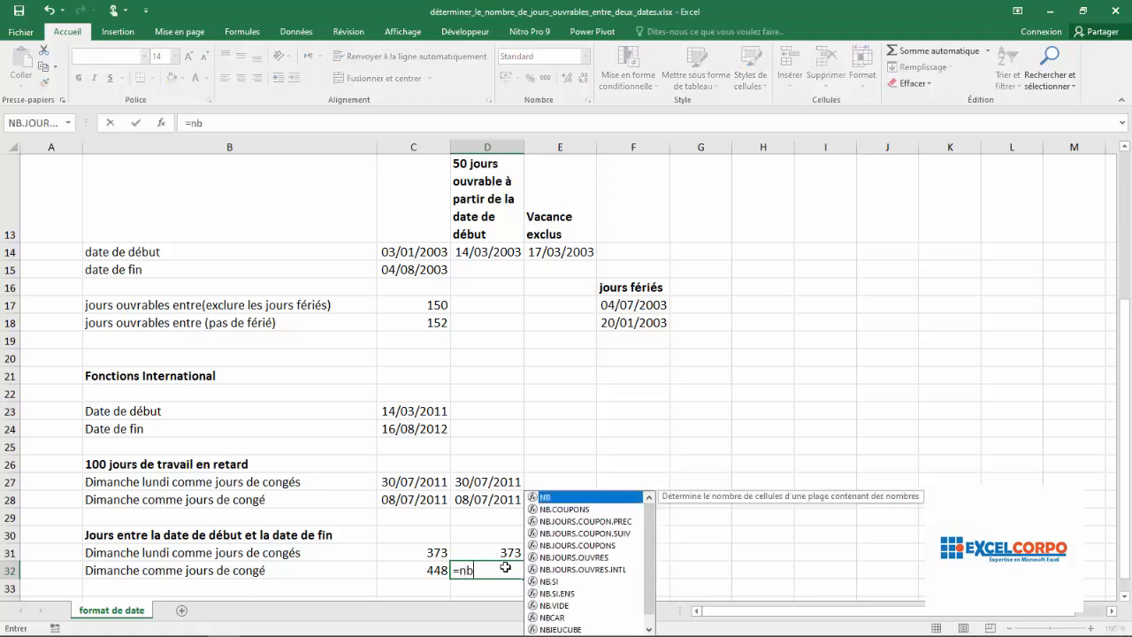
double_click(582, 569)
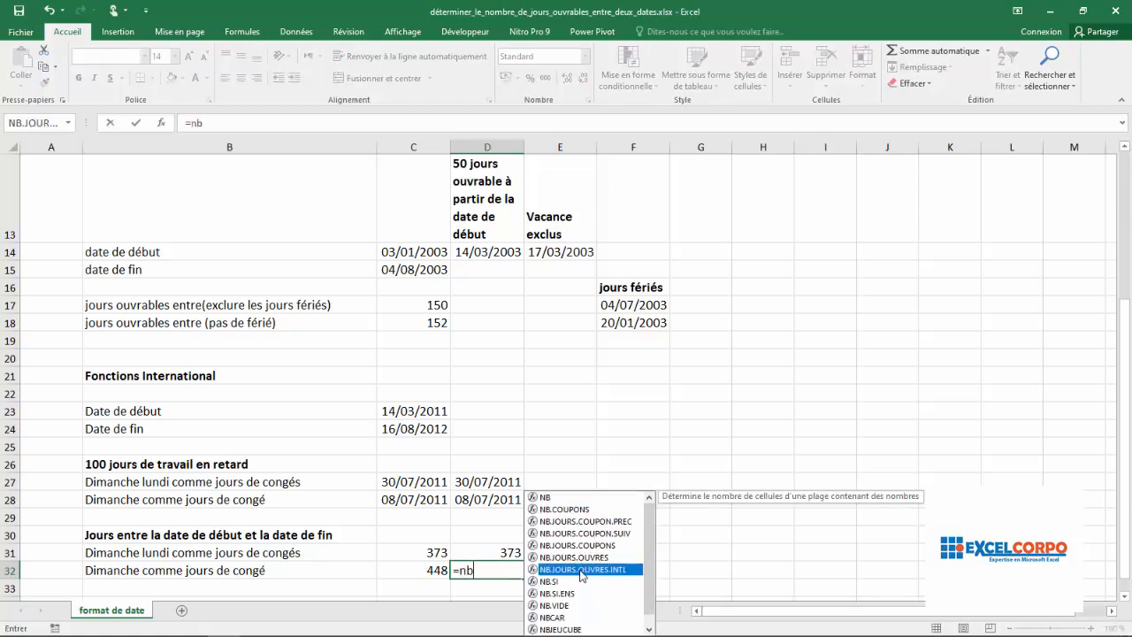
left_click(414, 412)
type(";")
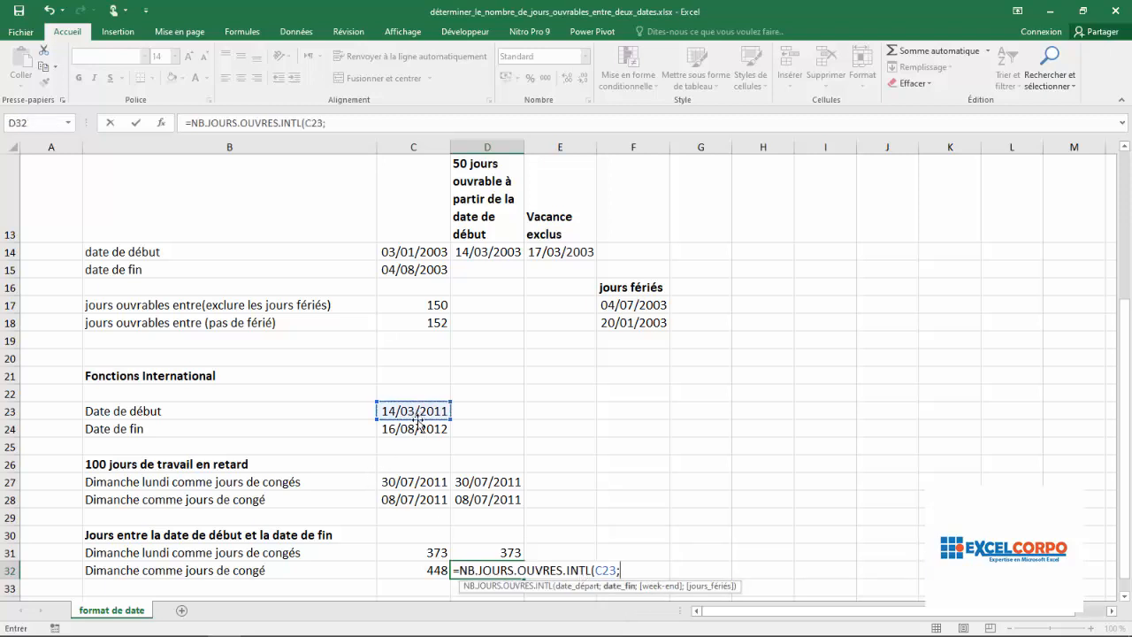
left_click(414, 429)
Complete the D32 formula with the weekend string "0000001" so that only Sunday is a day off
type(";")
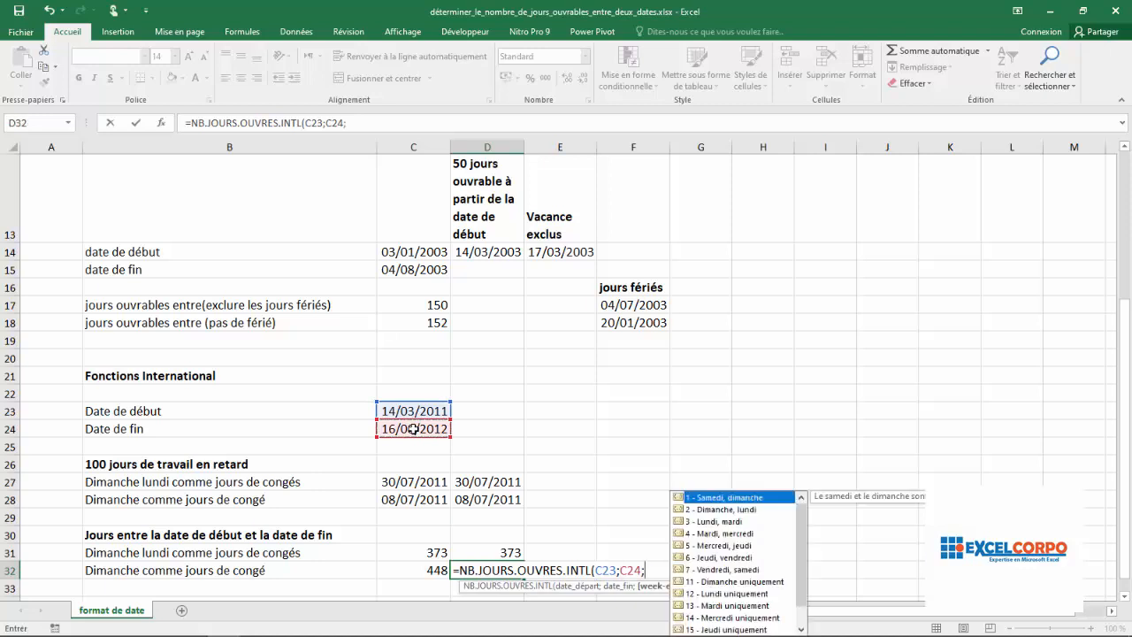
type("0000")
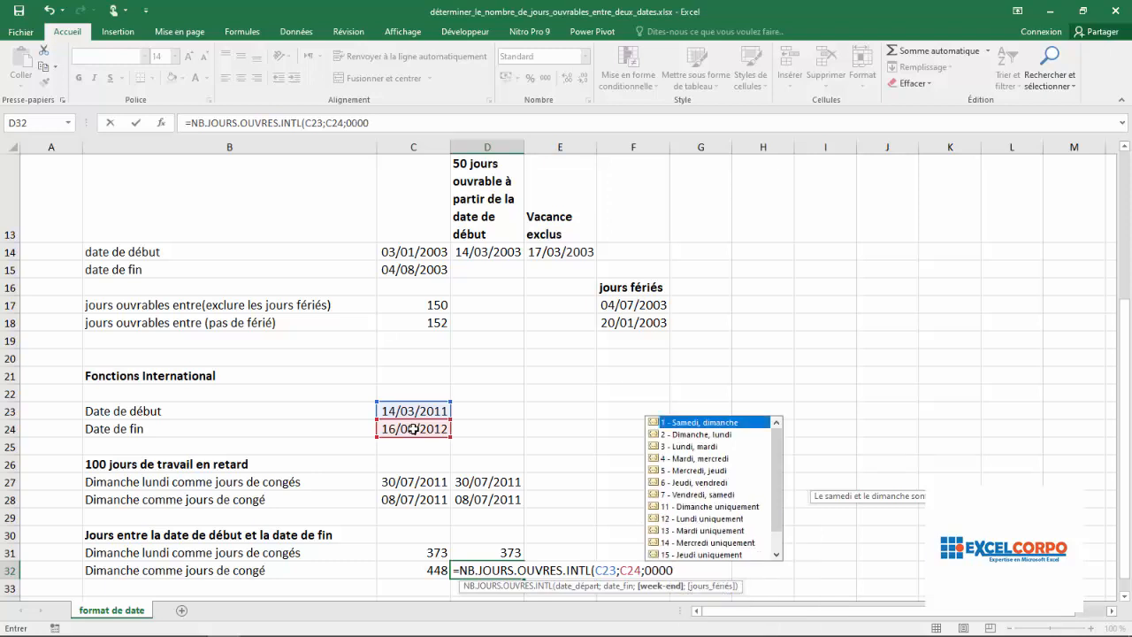
type("000")
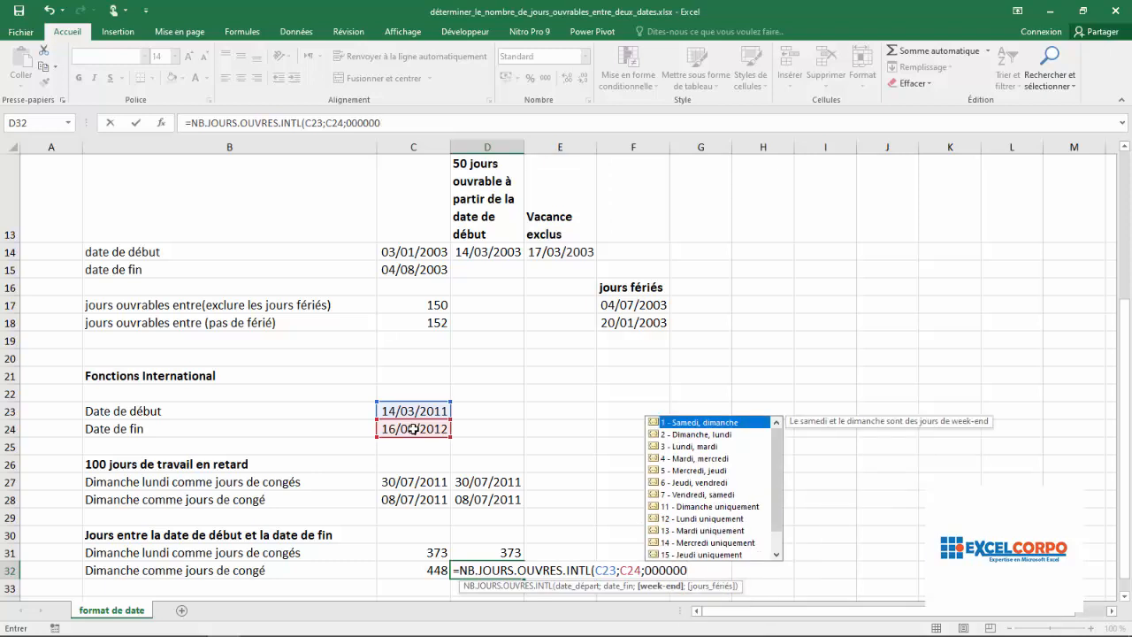
type("1\"")
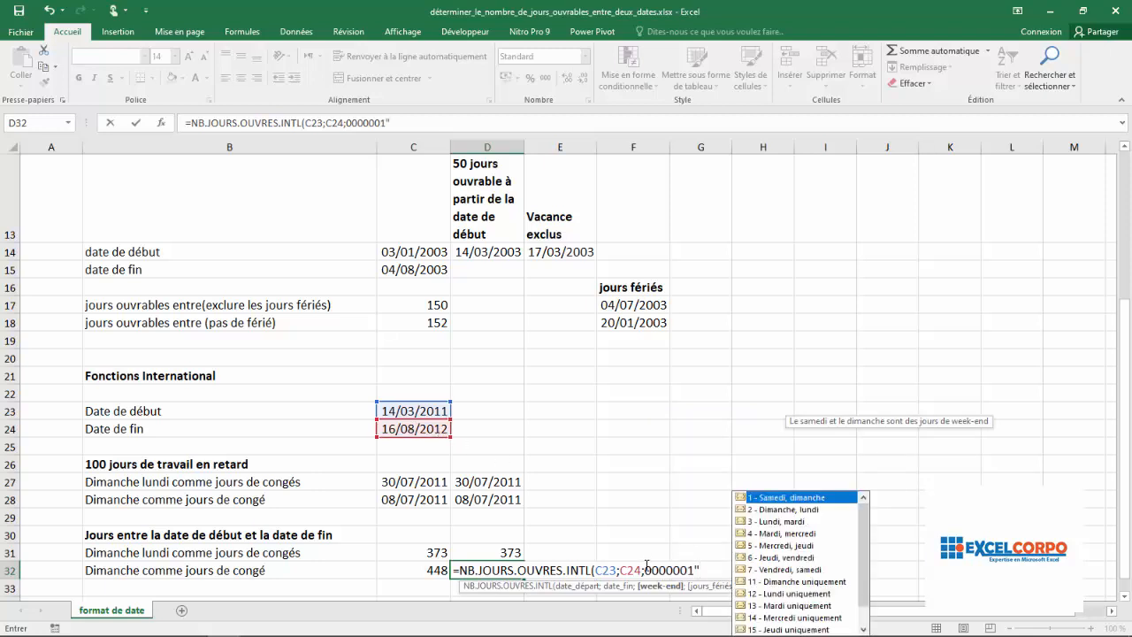
left_click(647, 567)
type(";")
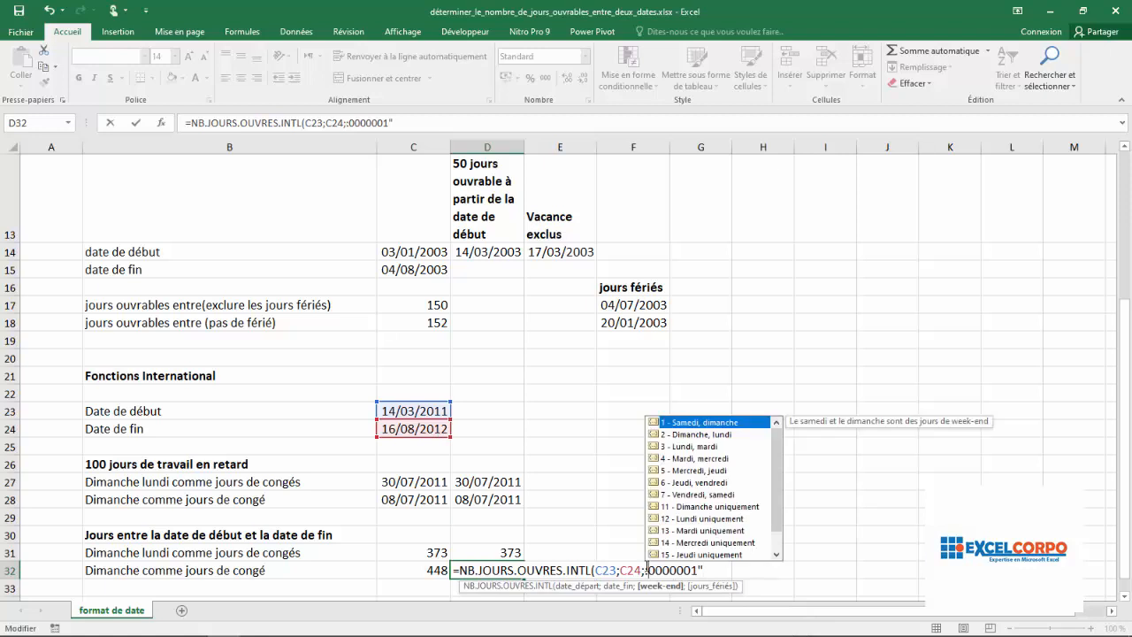
key("BackSpace")
type("\"")
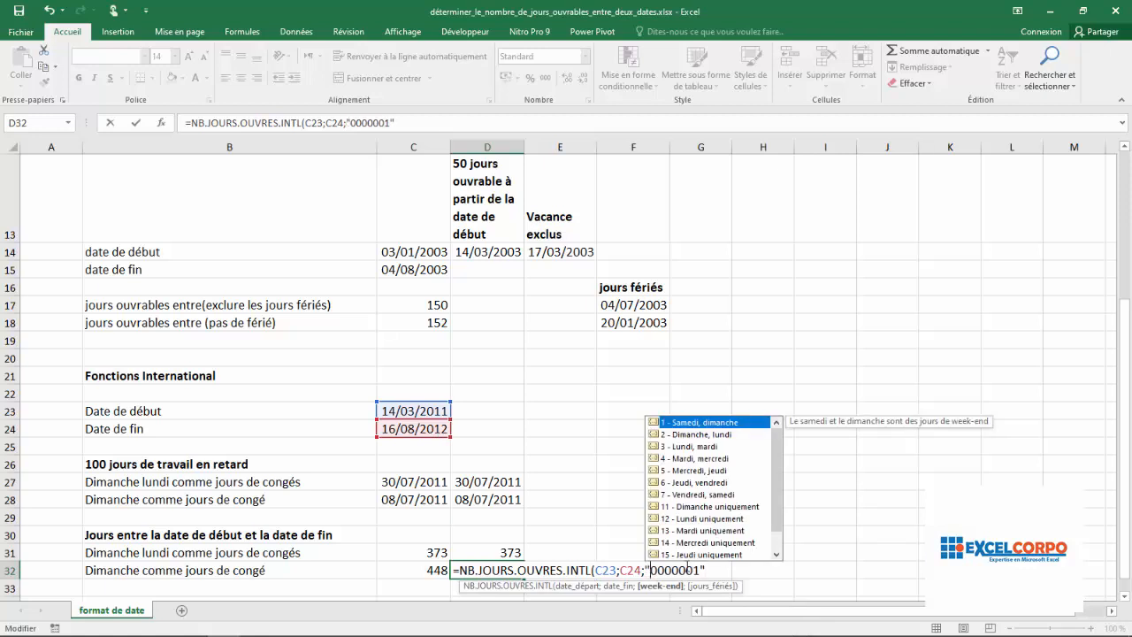
left_click(711, 570)
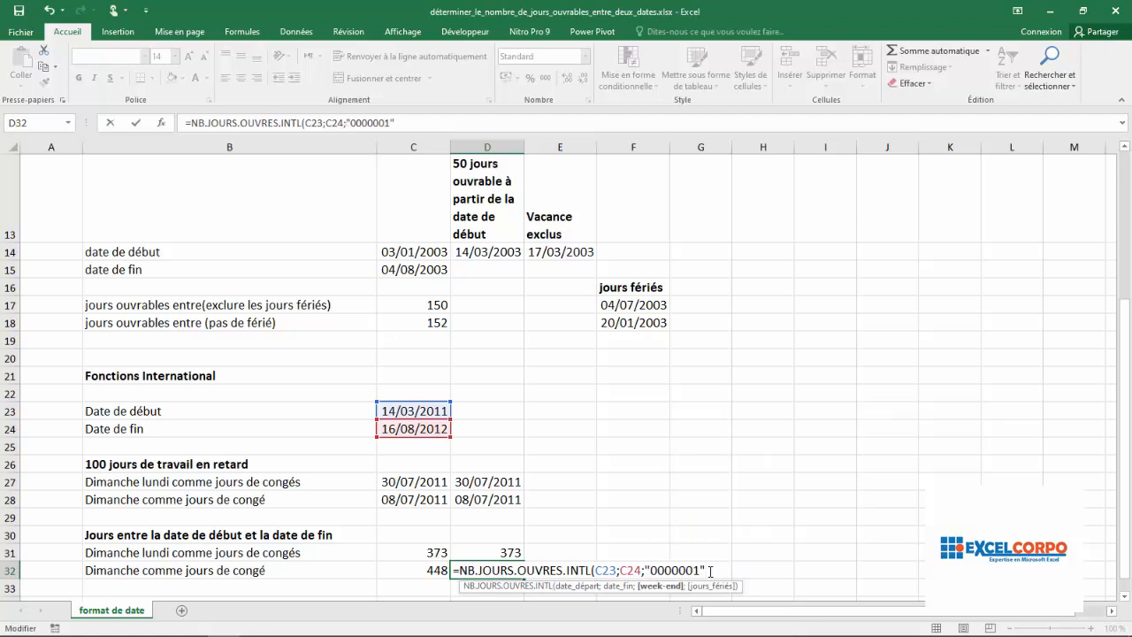
type(")")
key("Return")
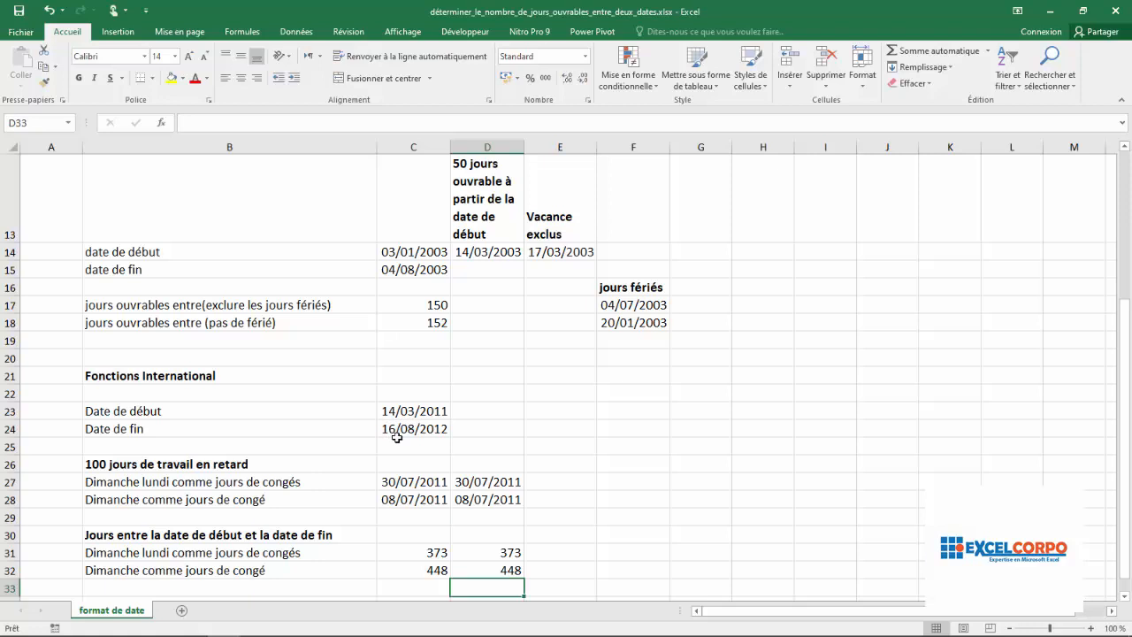
left_click(528, 440)
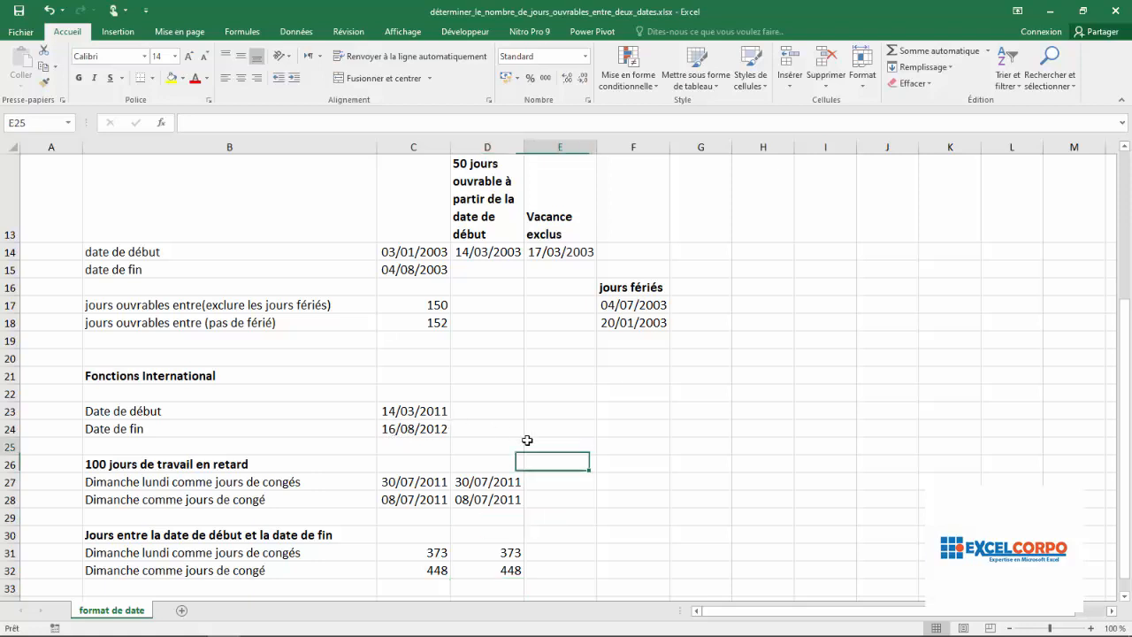